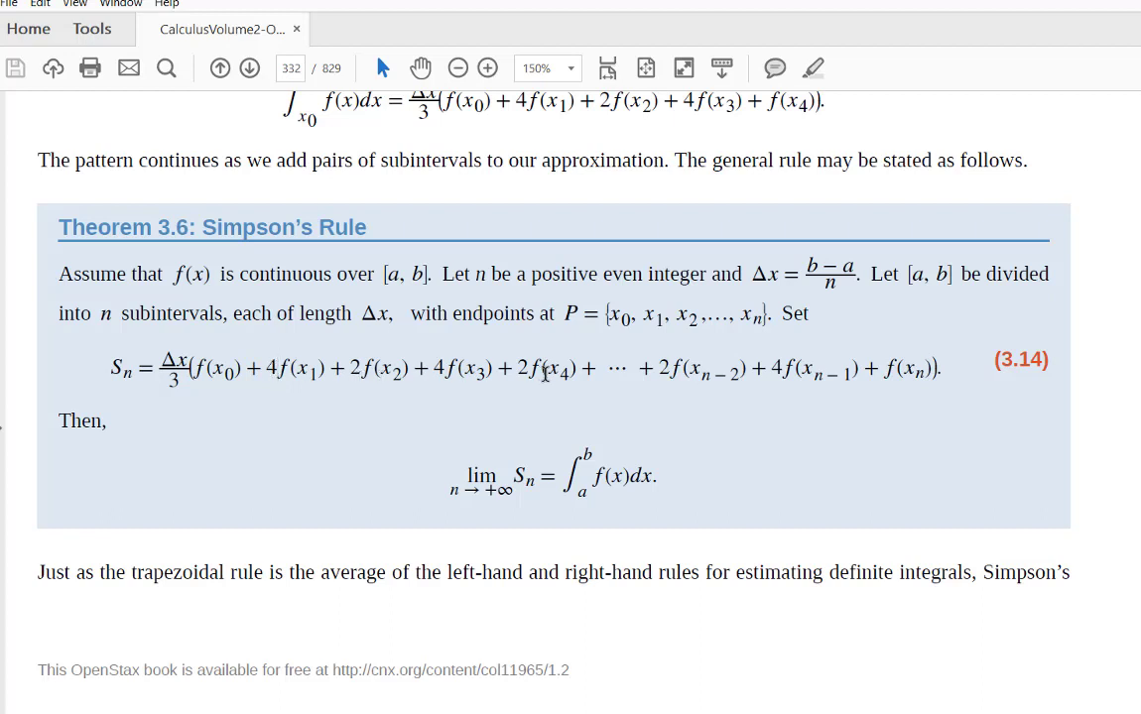
Highlight the 3 under Δx in Simpson's rule formula 3.14 in the PDF
left_click_drag(183, 380, 167, 380)
mouse_move(493, 712)
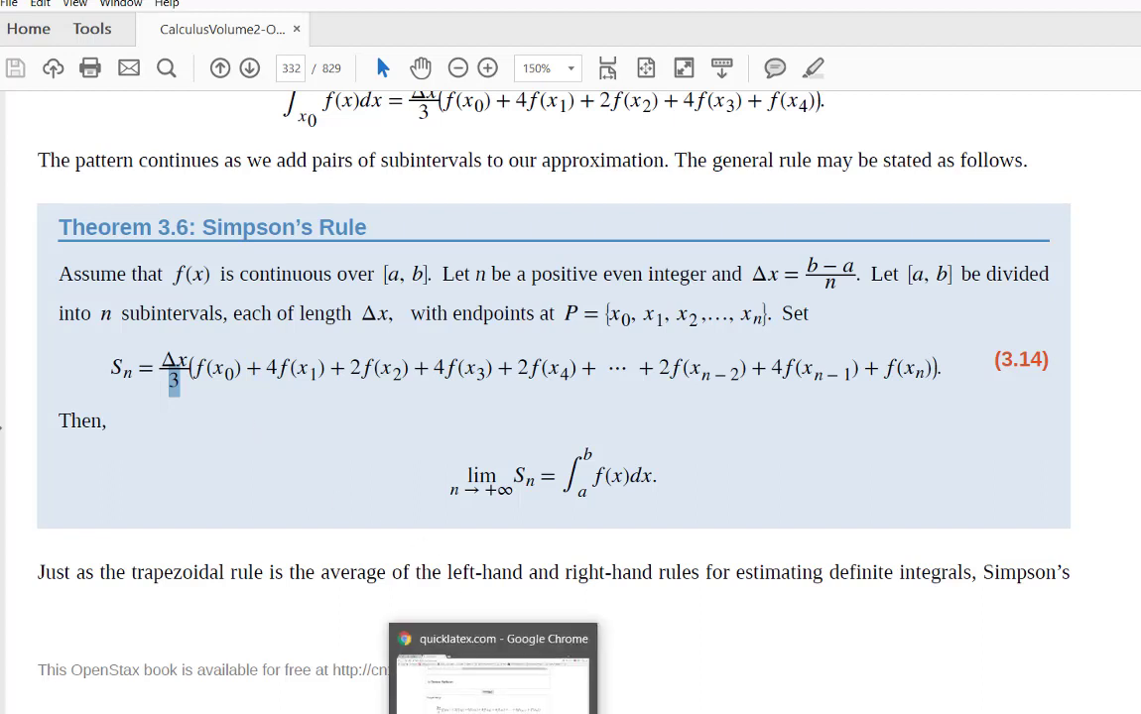
left_click(493, 674)
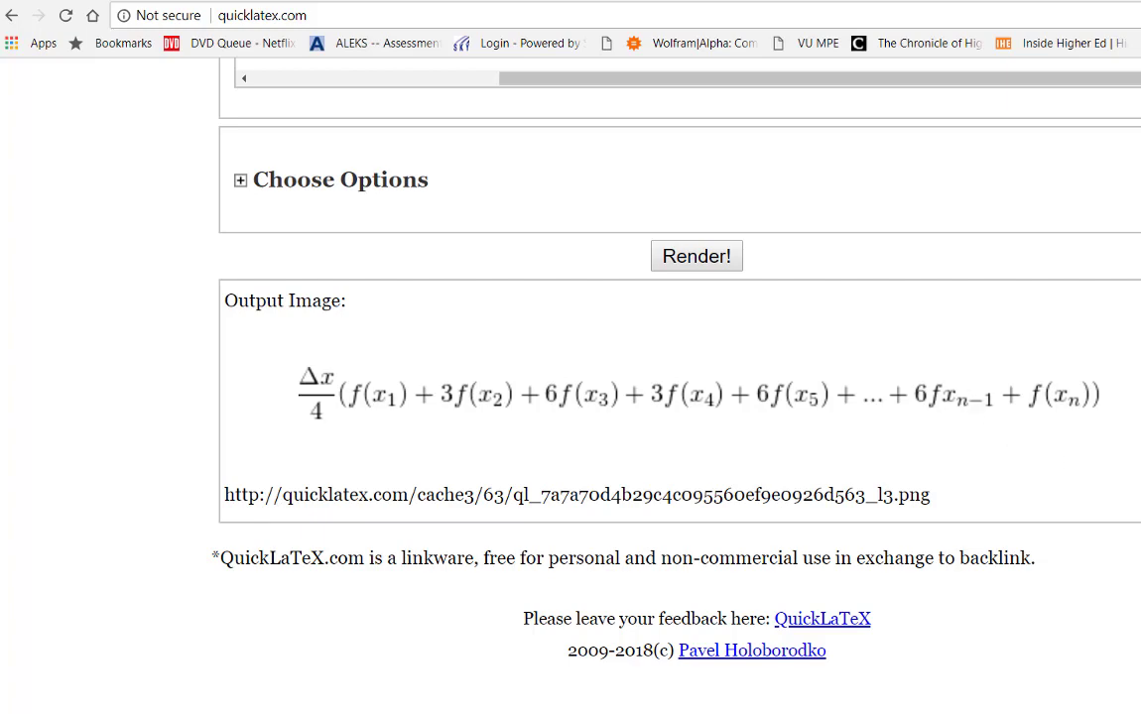
Wrap x_{n-1} in parentheses so the term reads 6f(x_{n-1}), then return to Excel
scroll(919, 324, "up", 5)
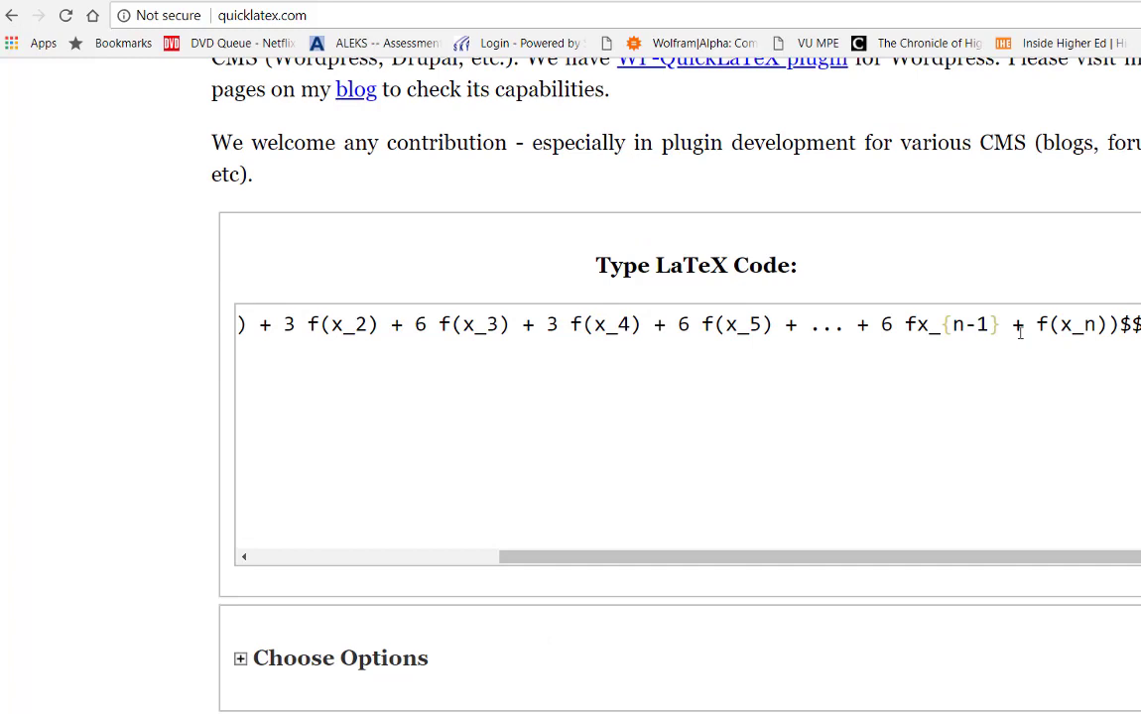
left_click(918, 326)
type("(")
key("Right")
key("Right")
key("Right")
key("Right")
key("Right")
key("Right")
key("Right")
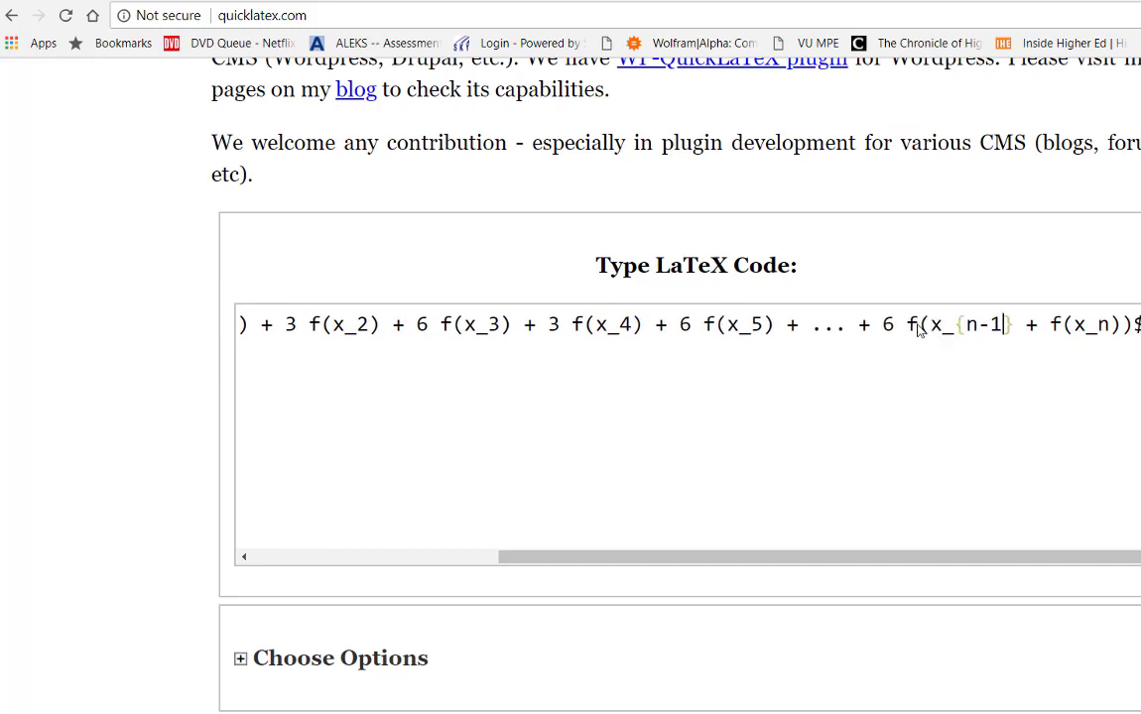
type(")")
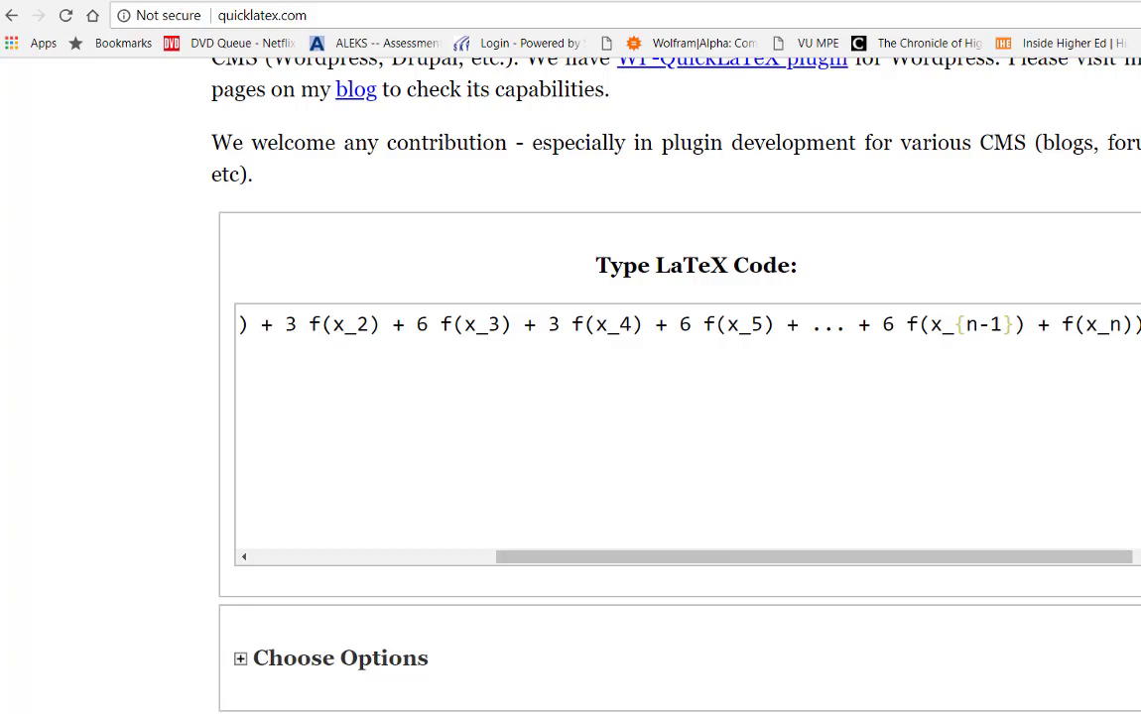
scroll(675, 397, "down", 1)
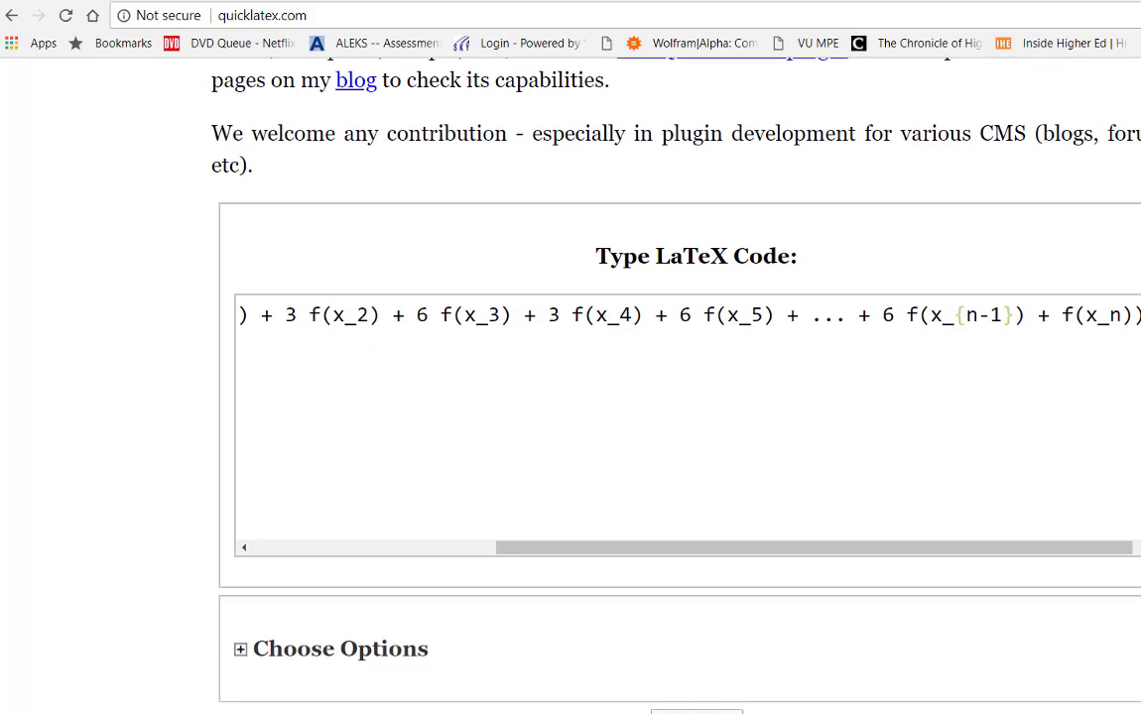
scroll(674, 397, "down", 4)
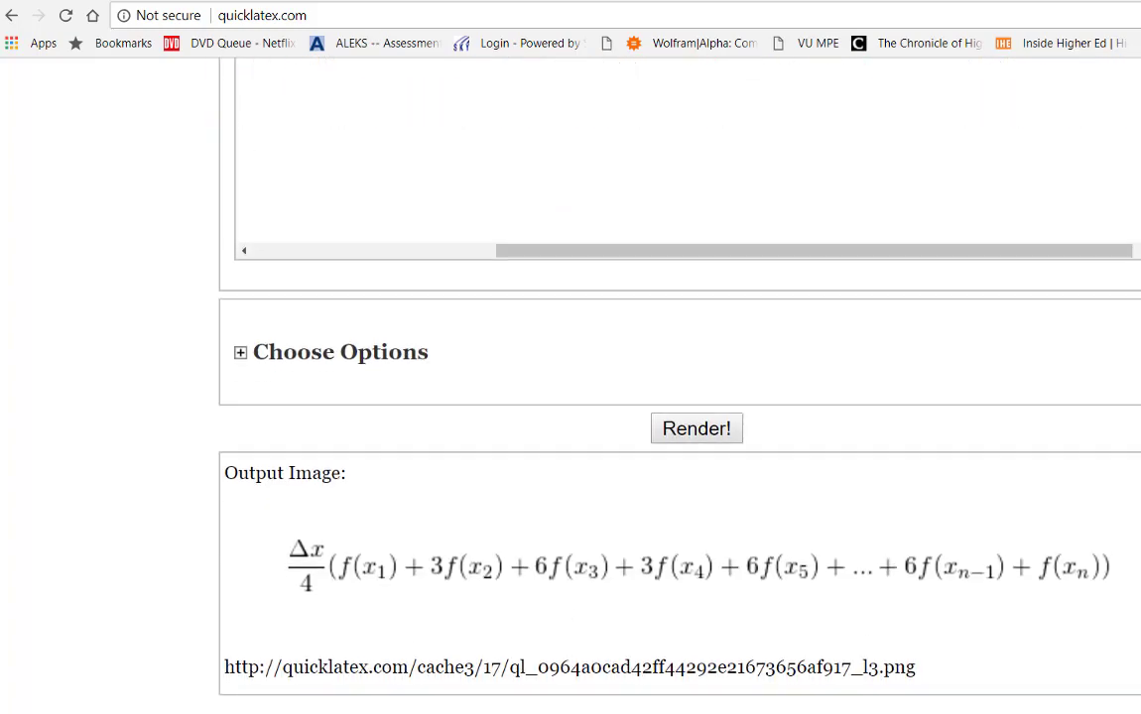
scroll(675, 397, "down", 1)
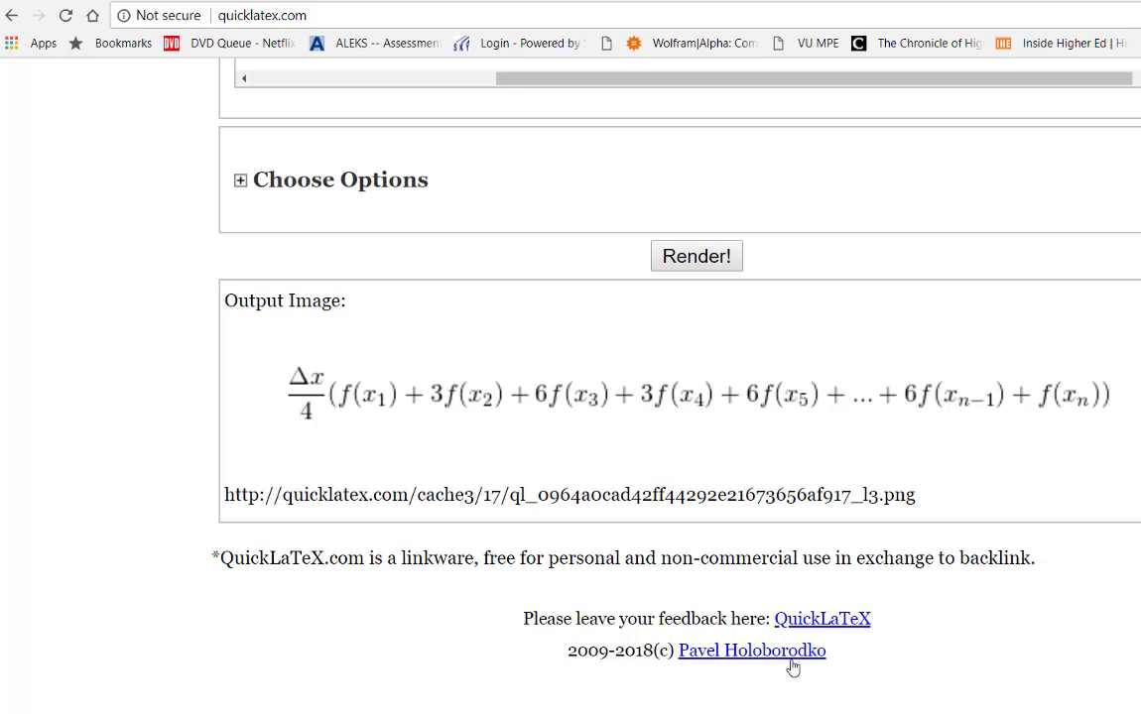
left_click(580, 669)
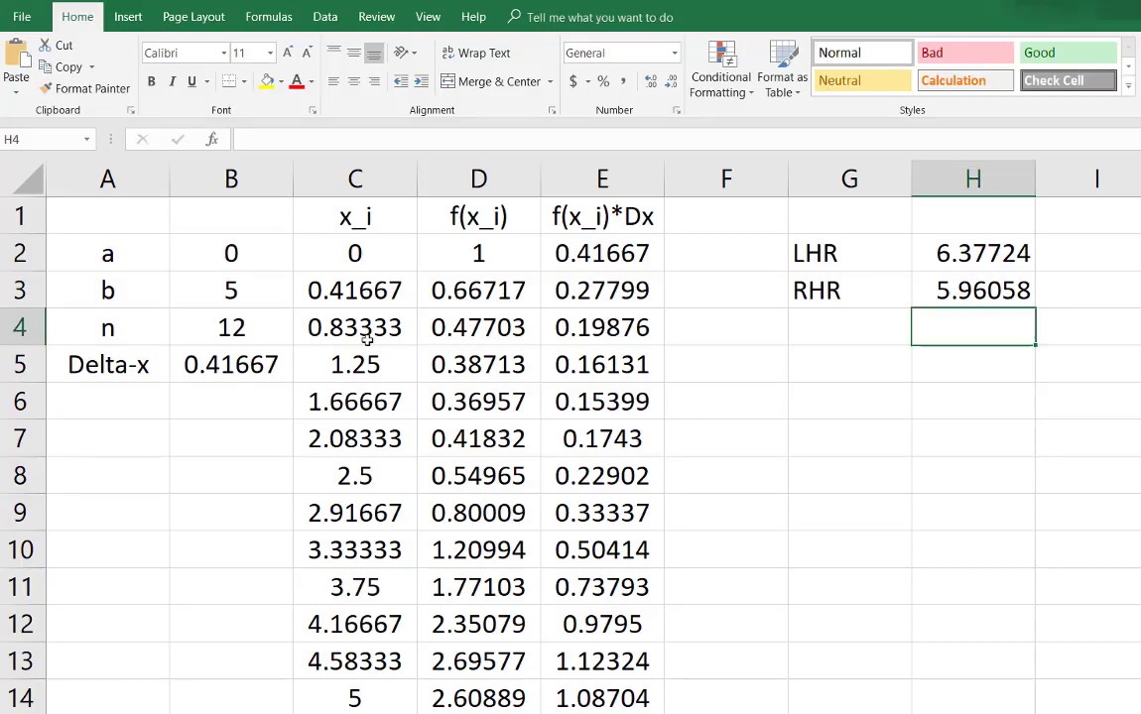
left_click(478, 254)
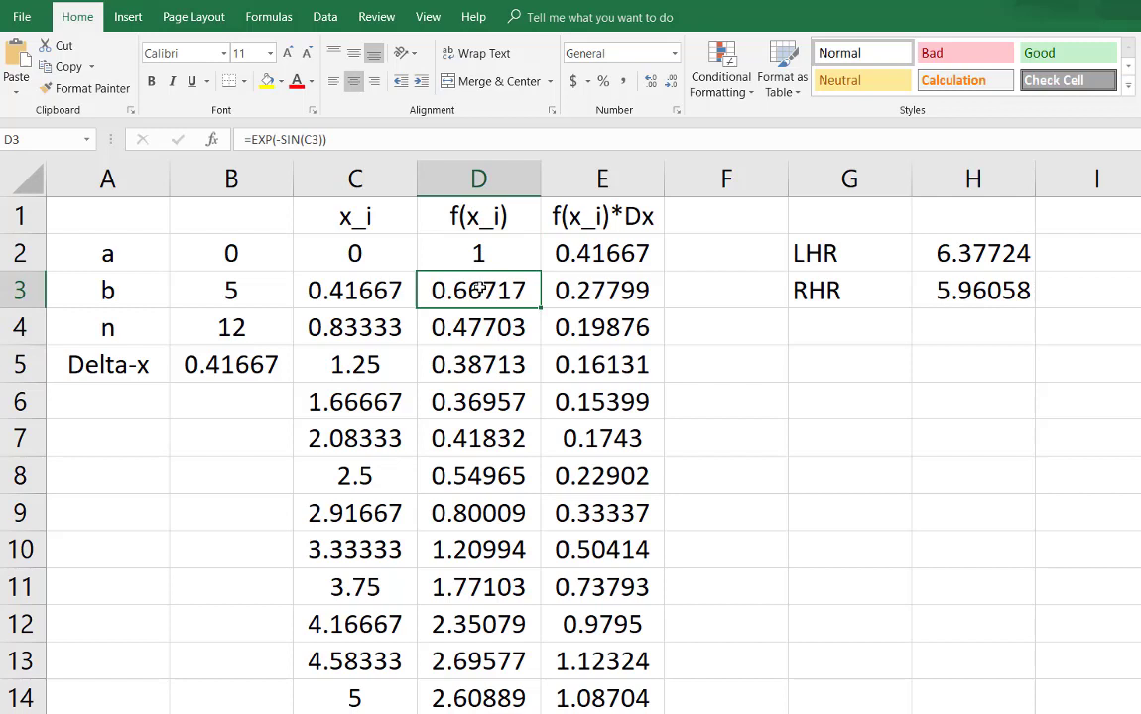
double_click(483, 291)
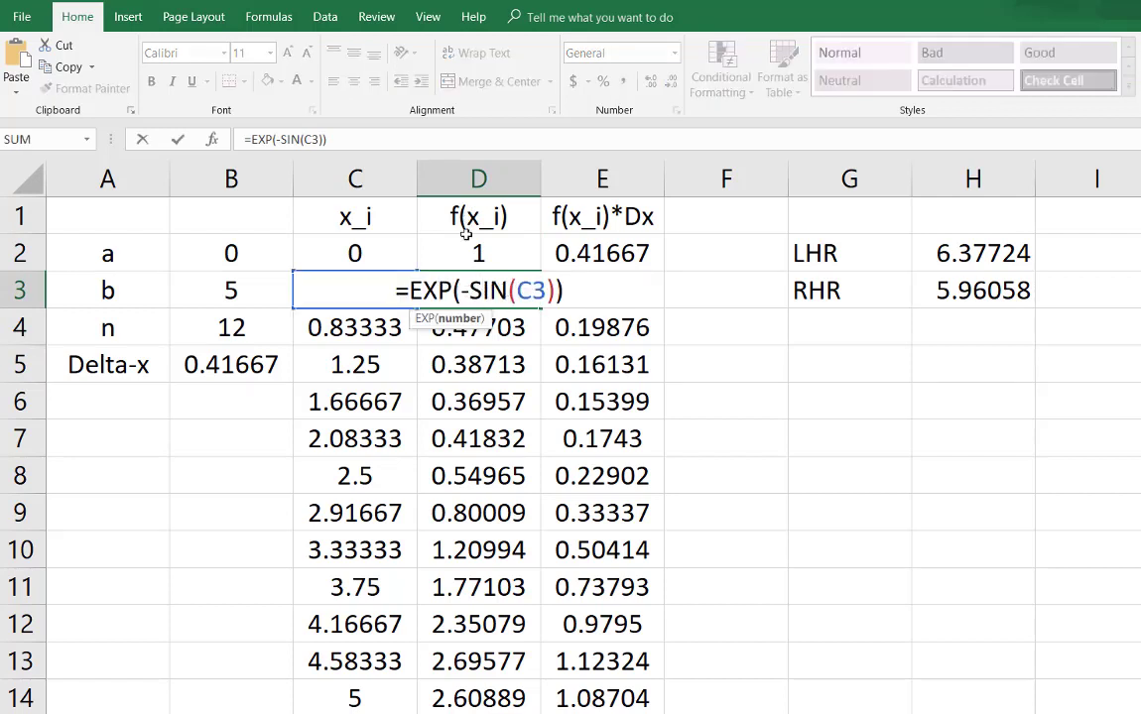
left_click(362, 257)
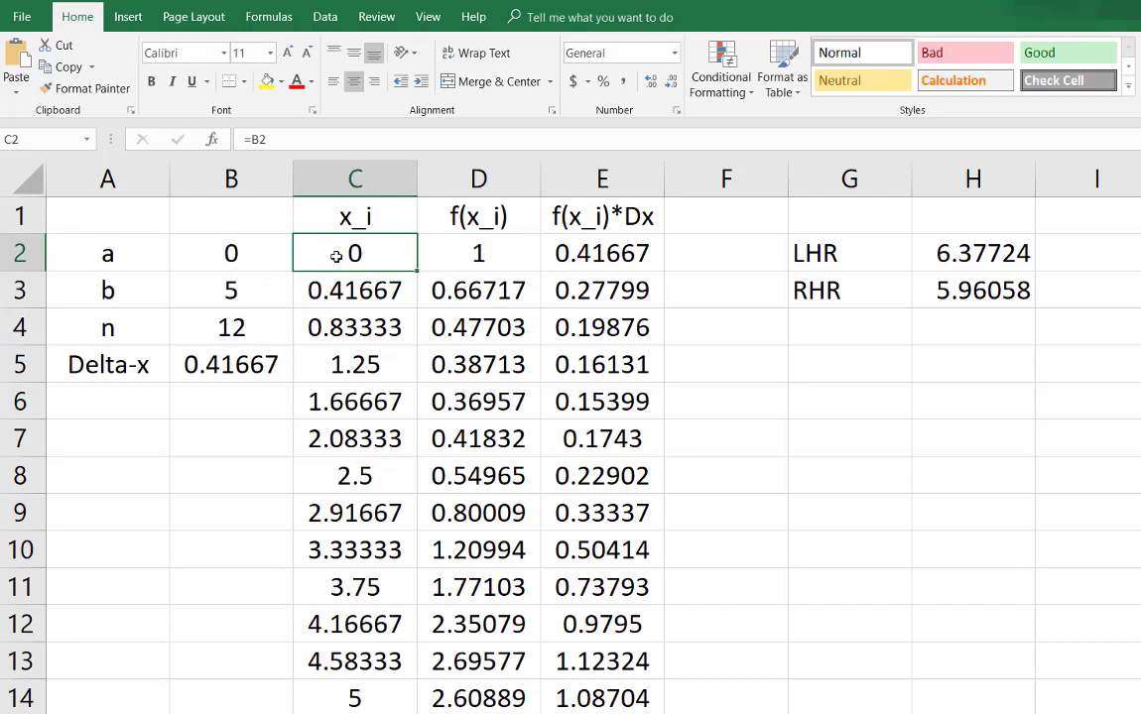
right_click(352, 660)
key("Escape")
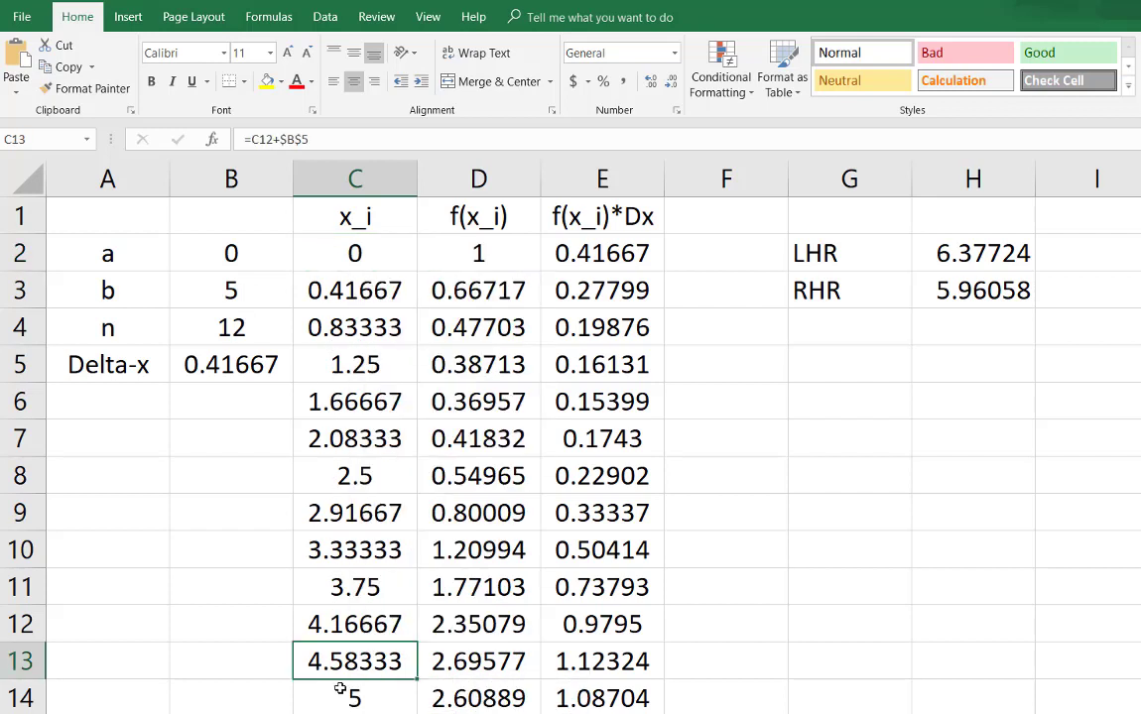
left_click(339, 689)
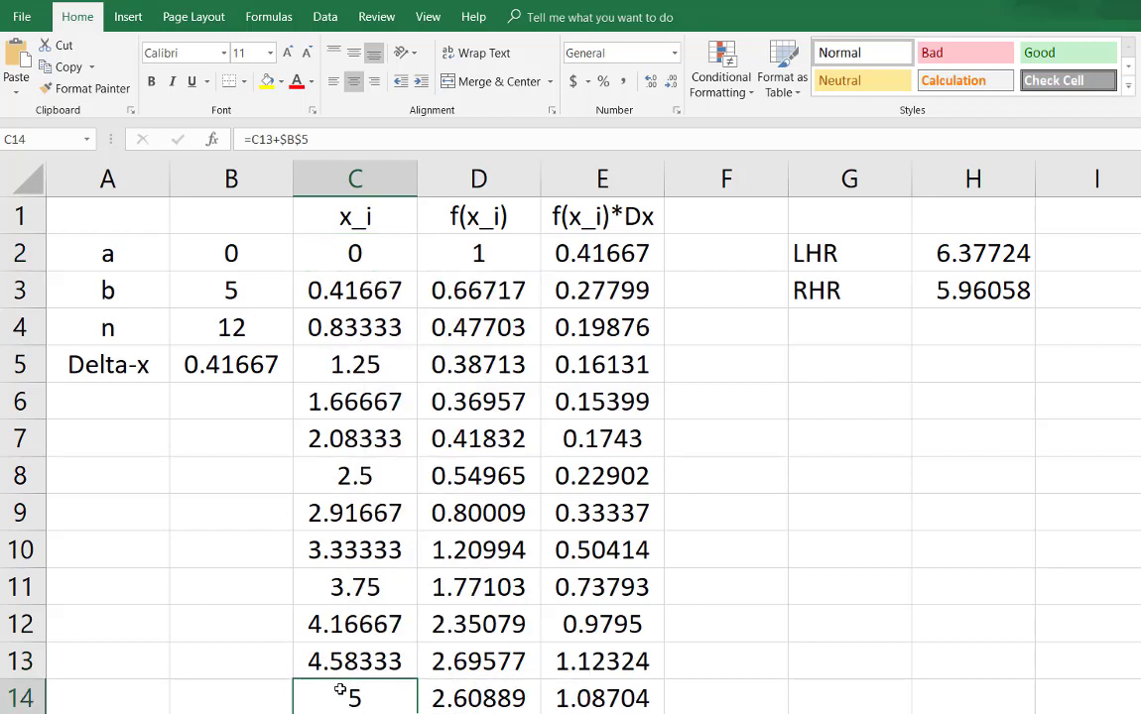
left_click(228, 357)
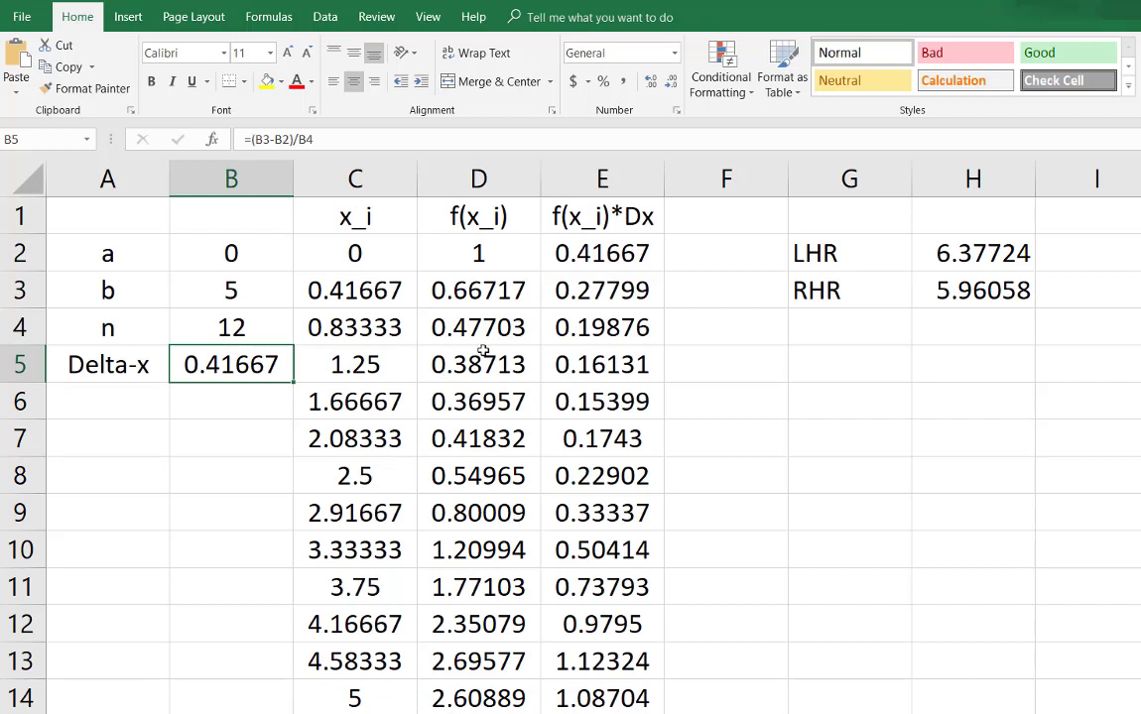
left_click(355, 256)
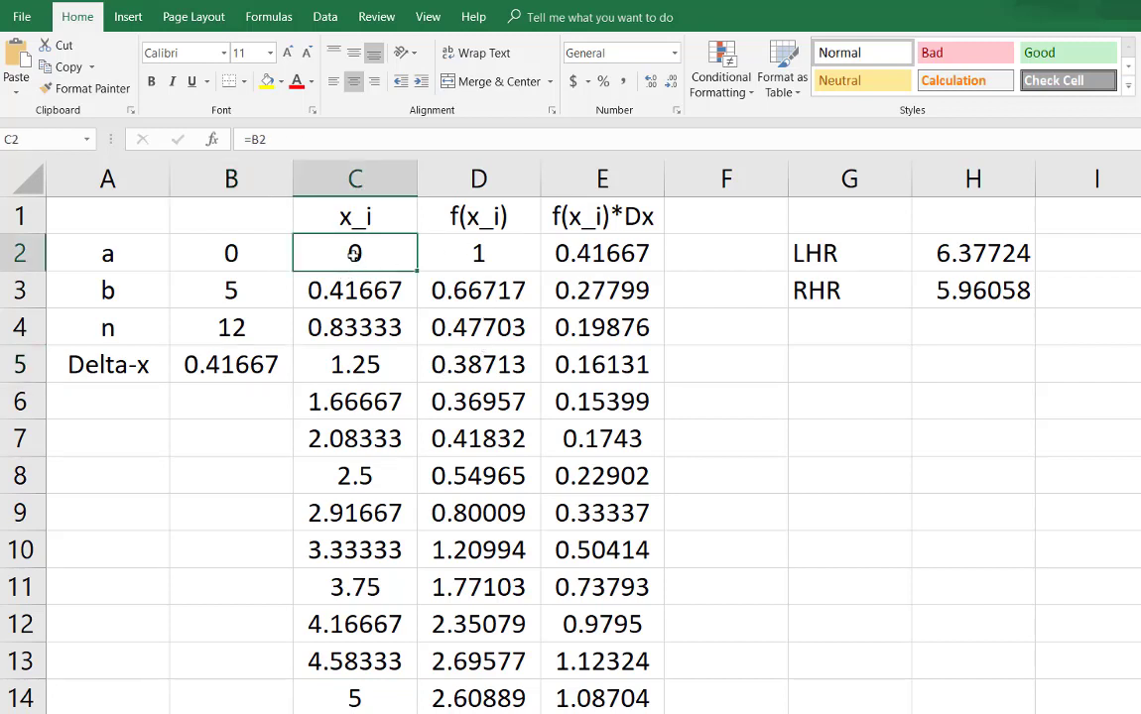
left_click(357, 289)
left_click(363, 331)
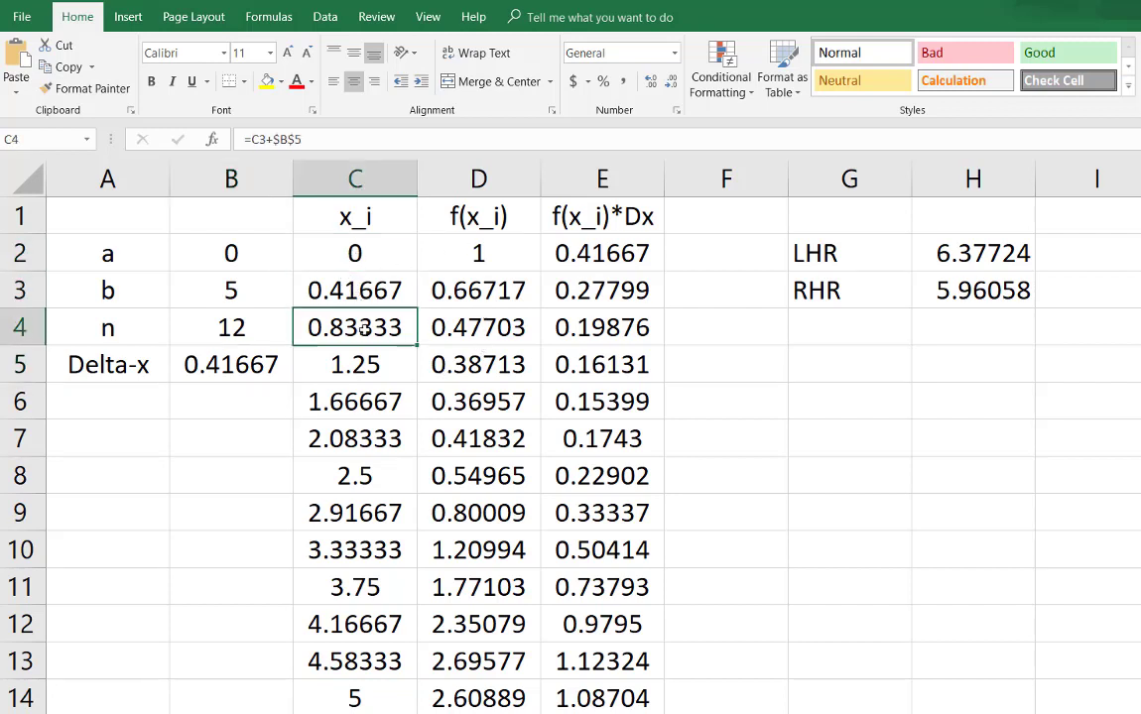
left_click(480, 254)
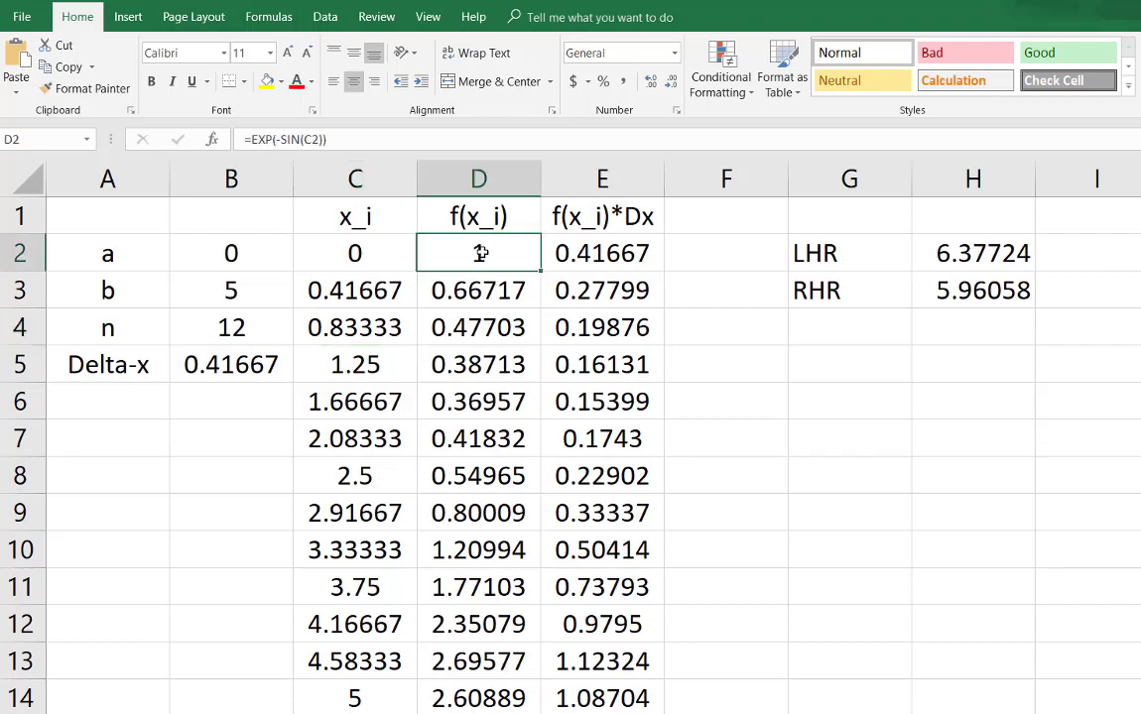
left_click(598, 254)
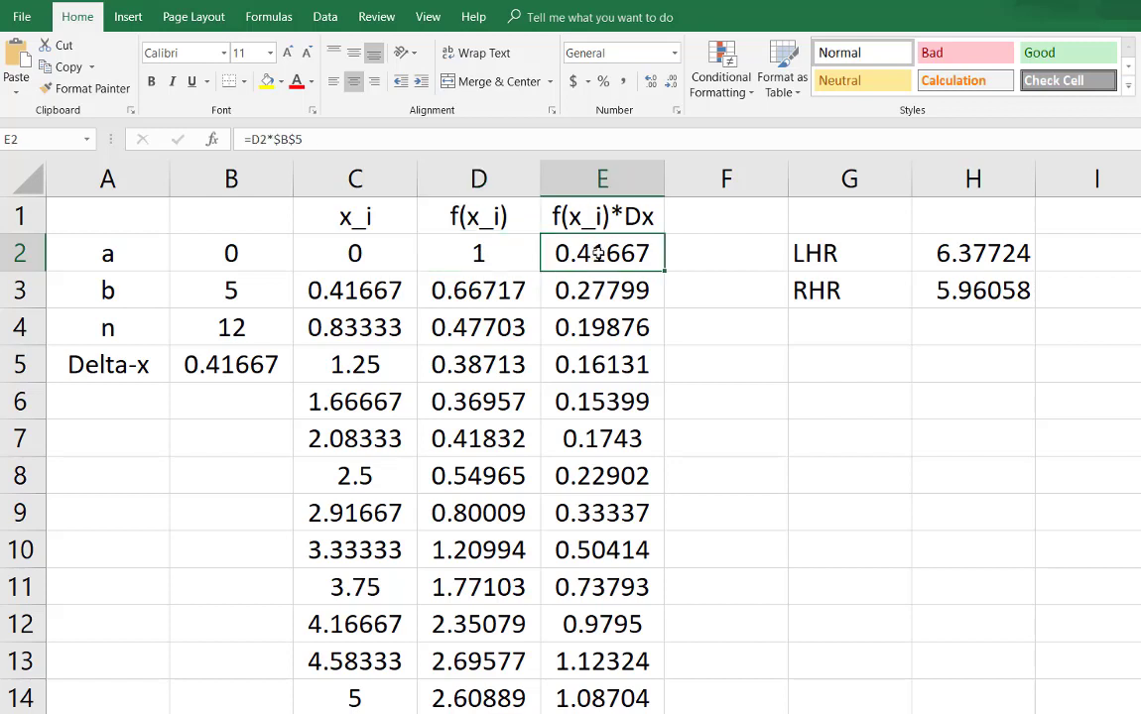
Shrink H2's LHR formula to =SUM(E2:E13), giving 5.29021
double_click(963, 250)
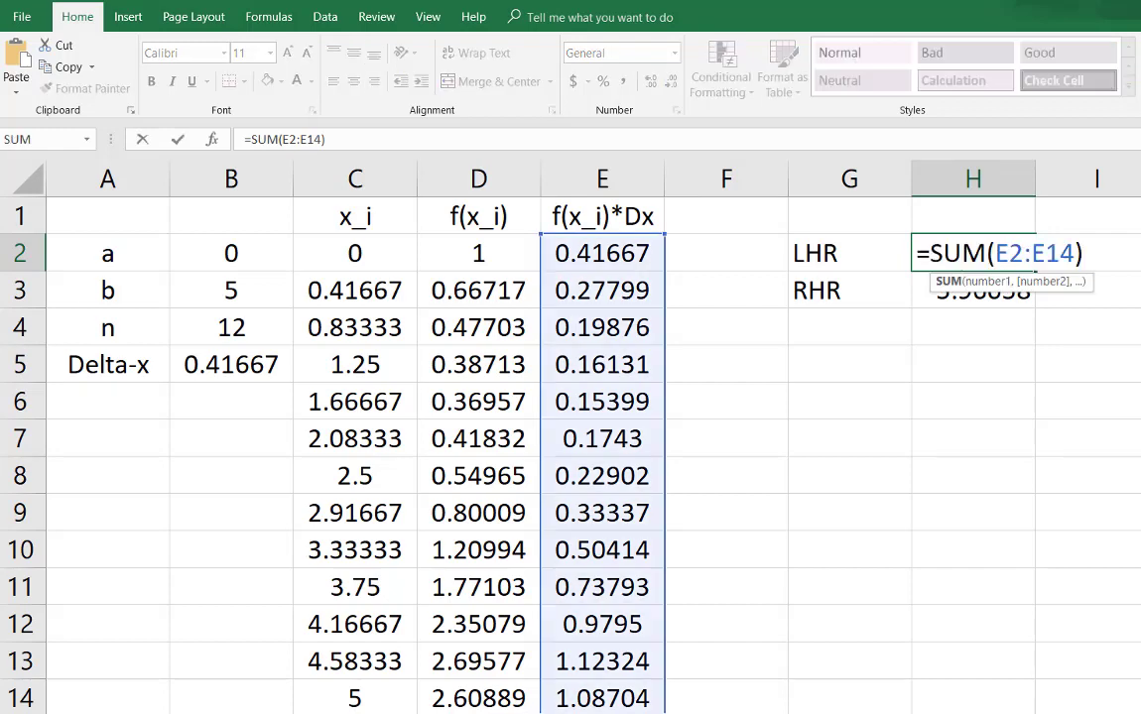
scroll(893, 446, "down", 1)
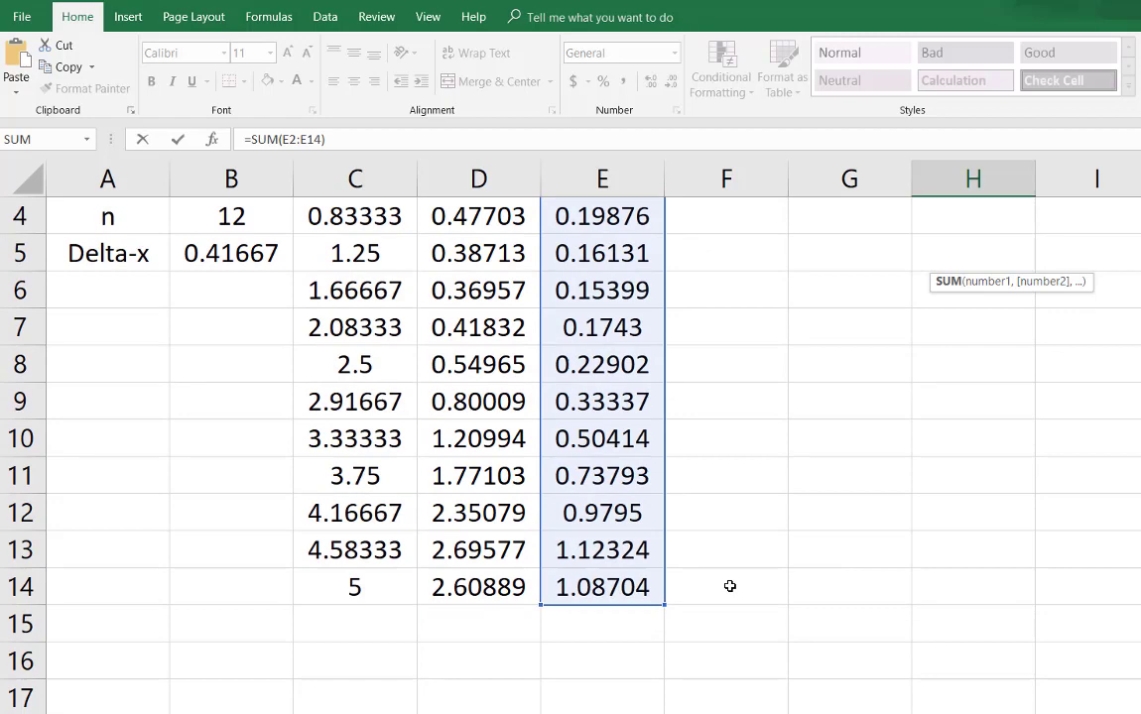
left_click_drag(667, 580, 670, 568)
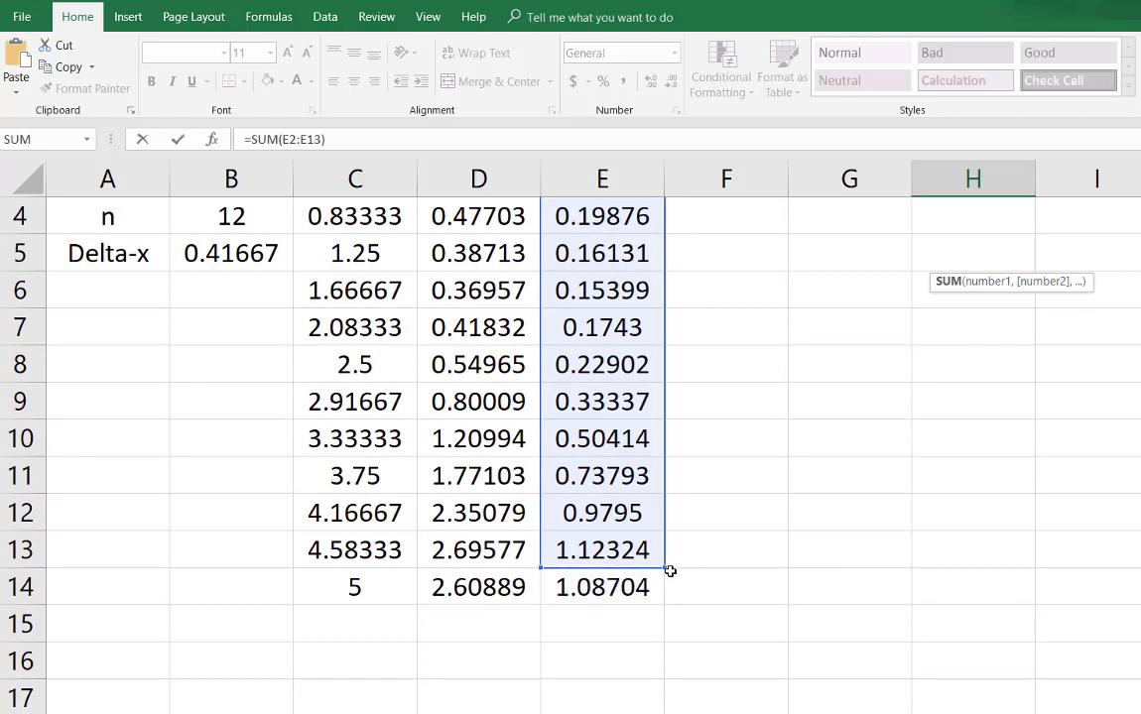
scroll(570, 436, "up", 1)
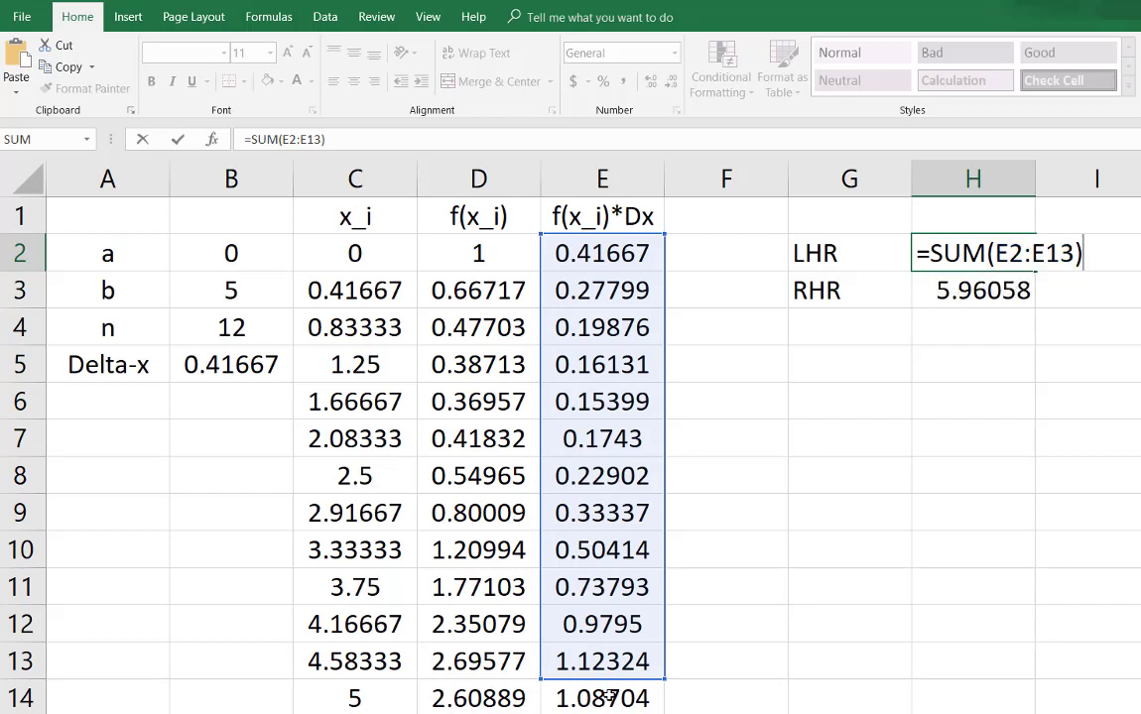
left_click(607, 697)
Confirm H3's RHR formula =SUM(E3:E14) is unchanged, then return to QuickLaTeX
left_click(972, 288)
double_click(972, 287)
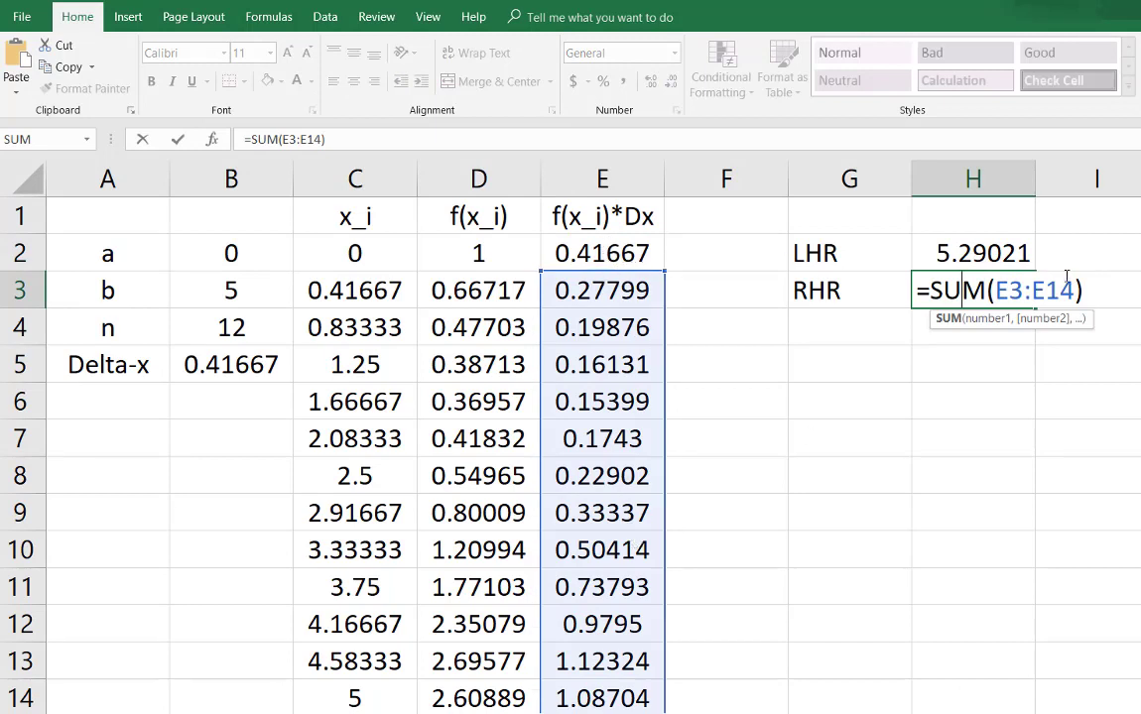
key("ctrl+Return")
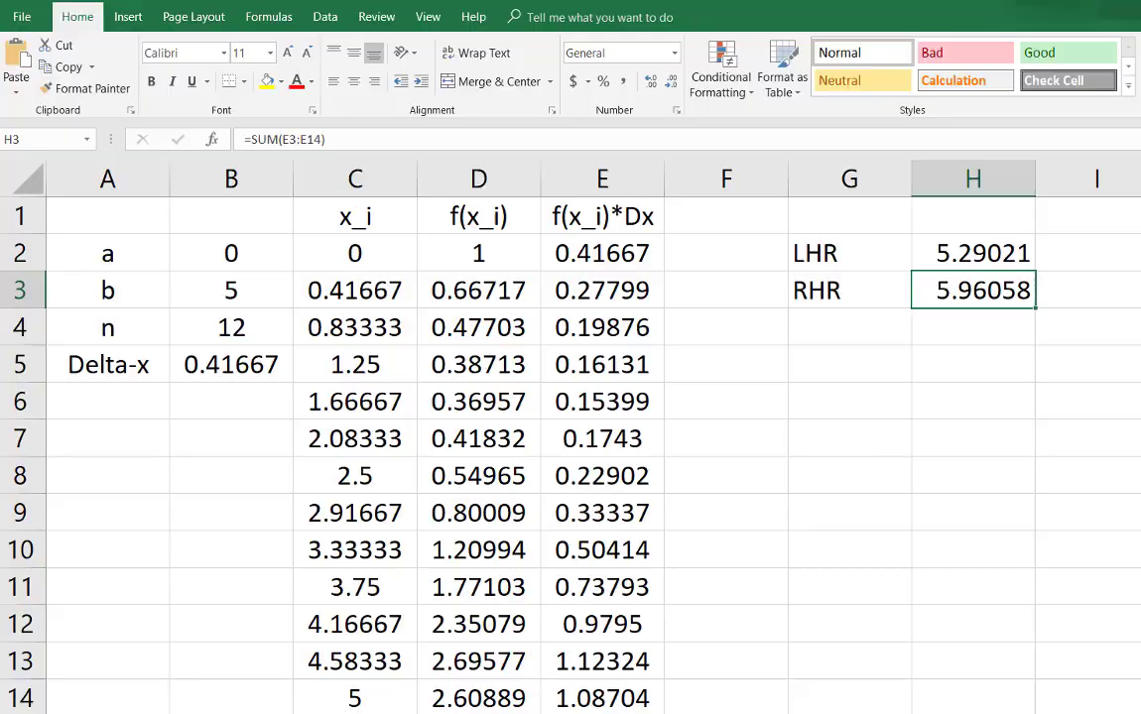
key("alt+Tab")
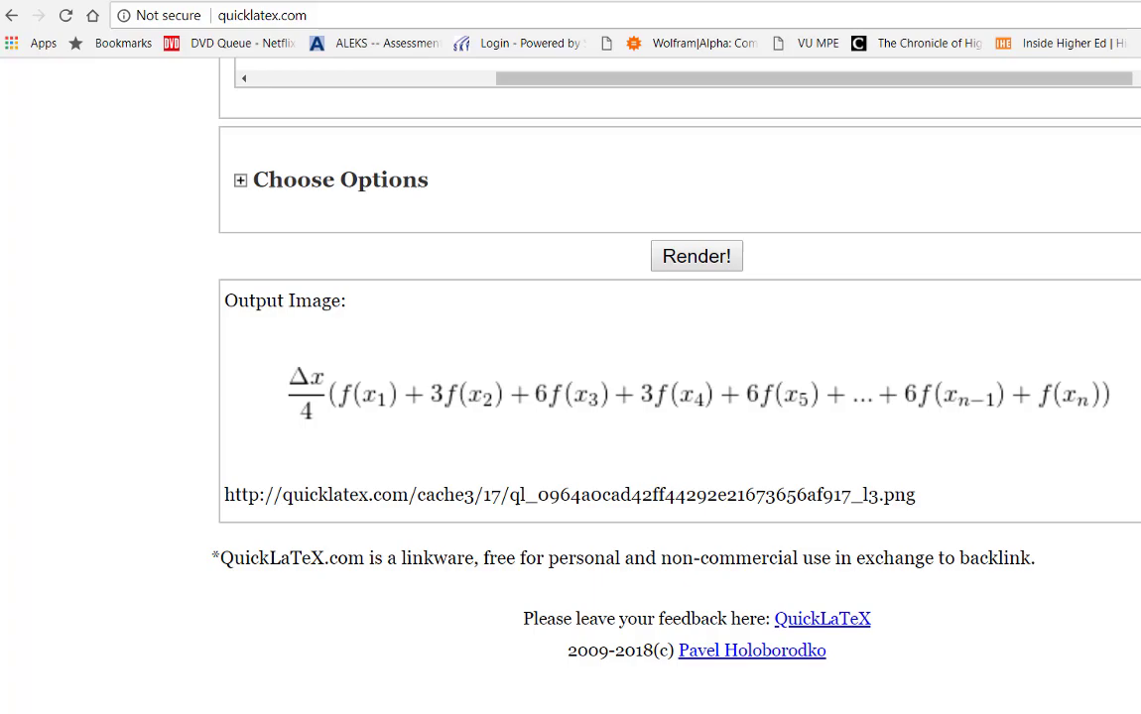
key("alt+Tab")
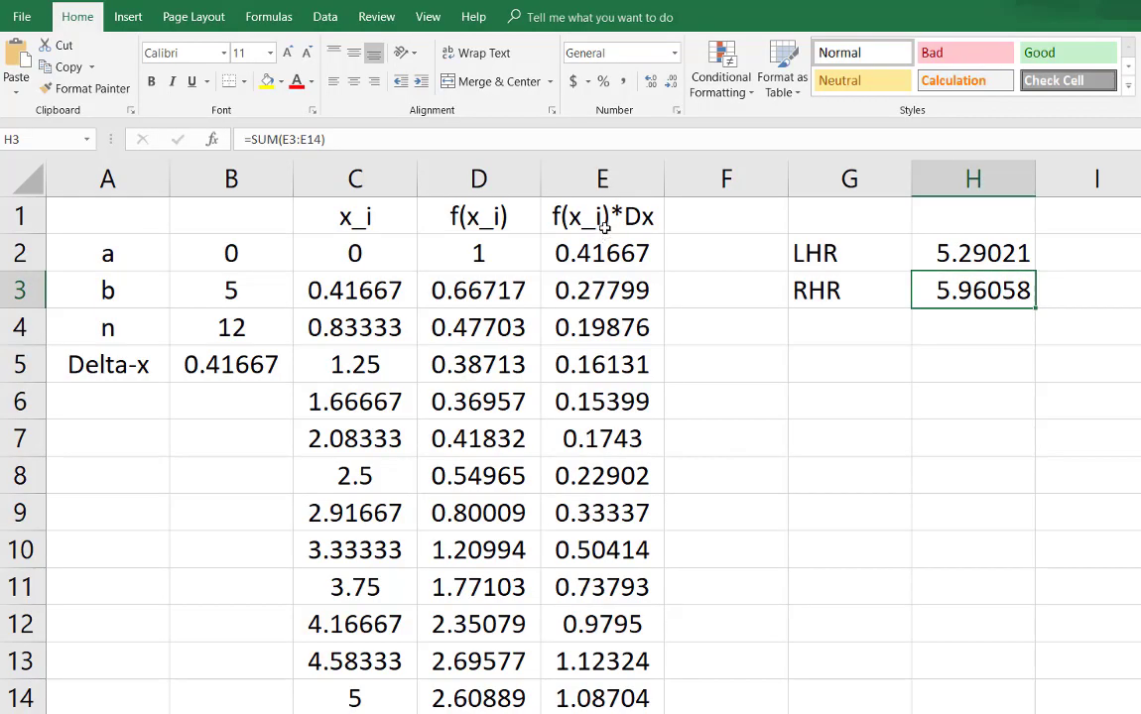
left_click_drag(543, 213, 595, 697)
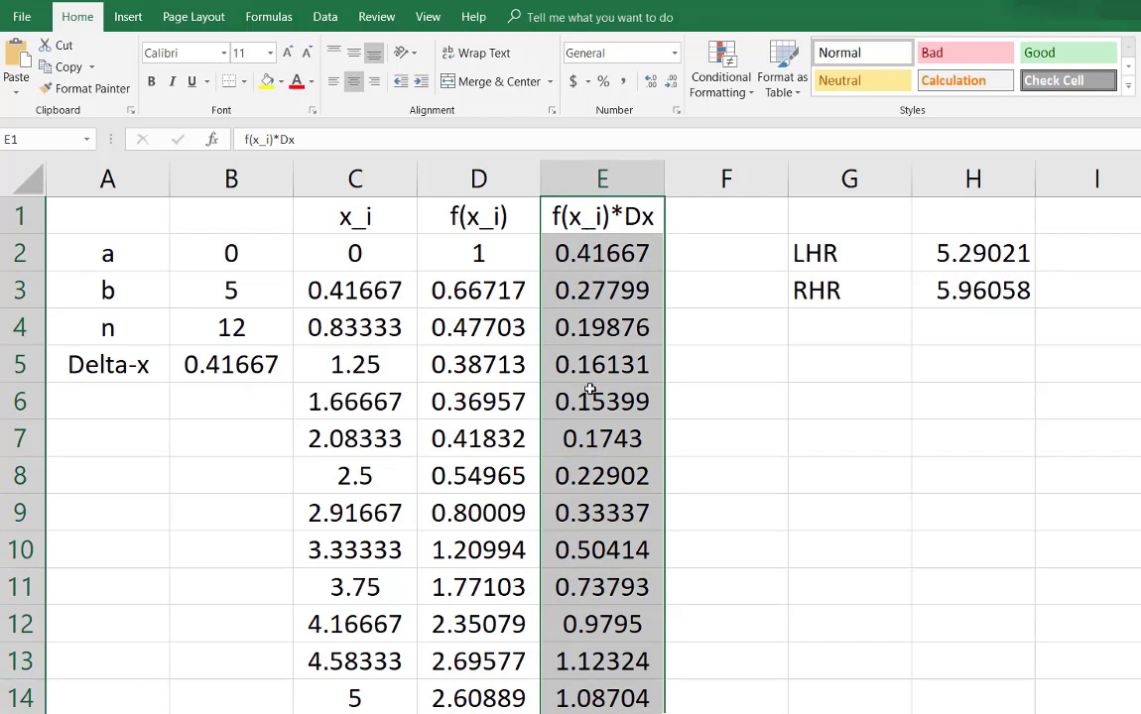
left_click(585, 253)
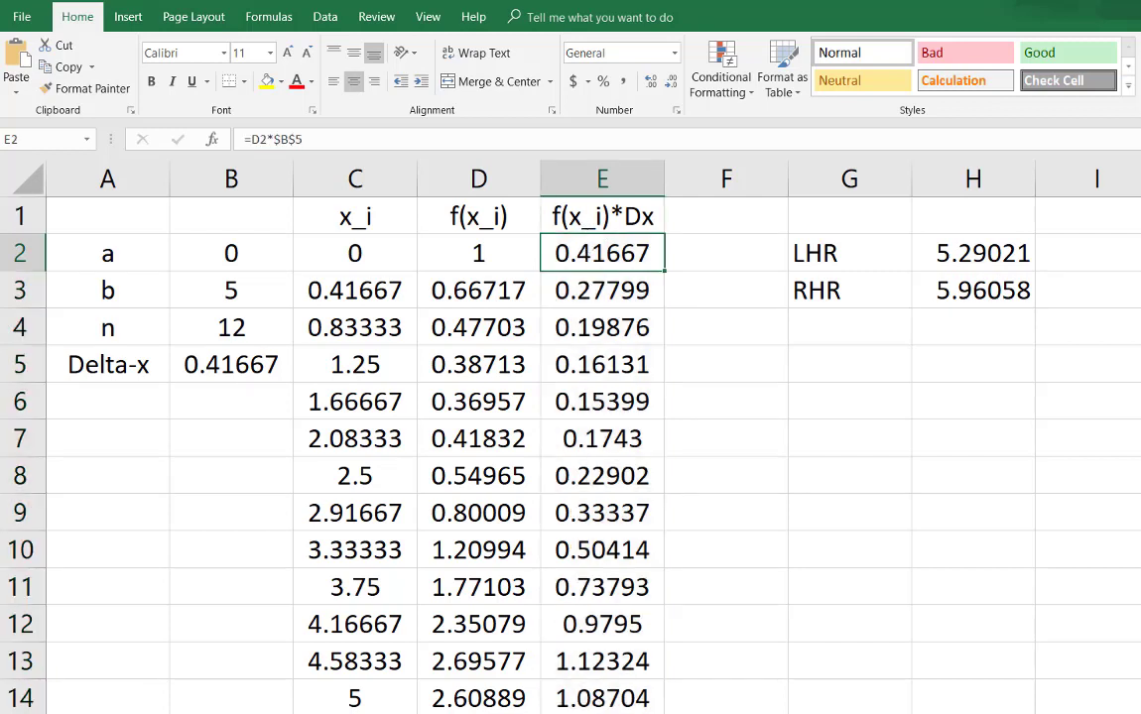
key("alt+Tab")
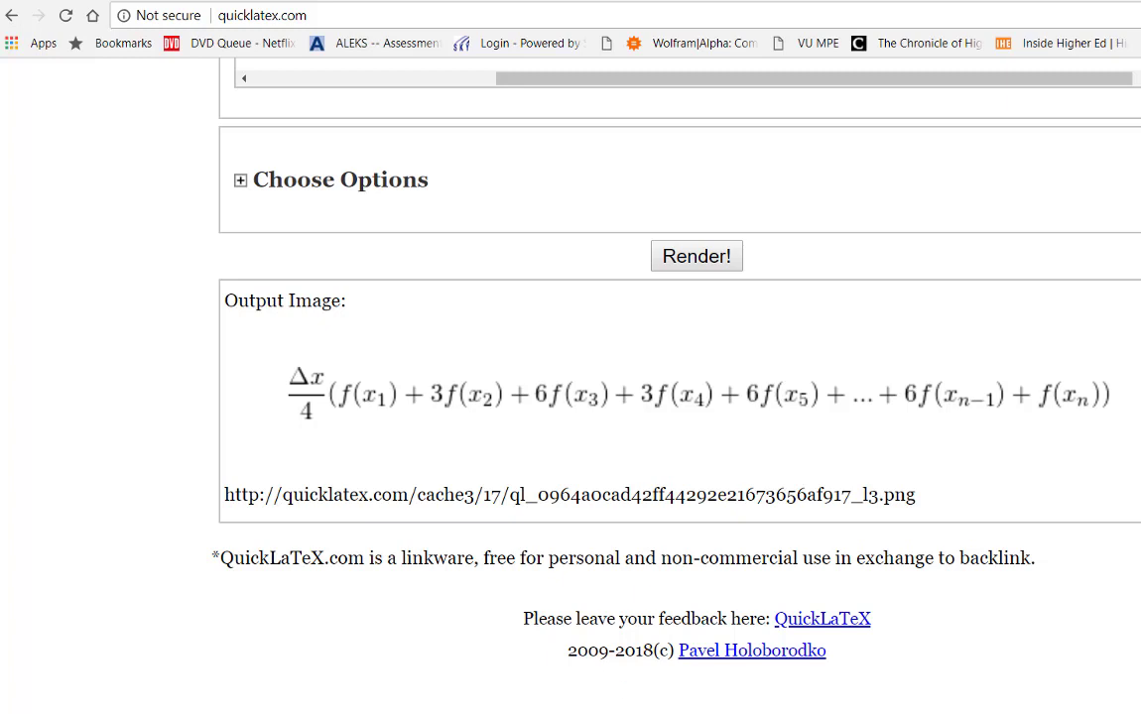
mouse_move(493, 710)
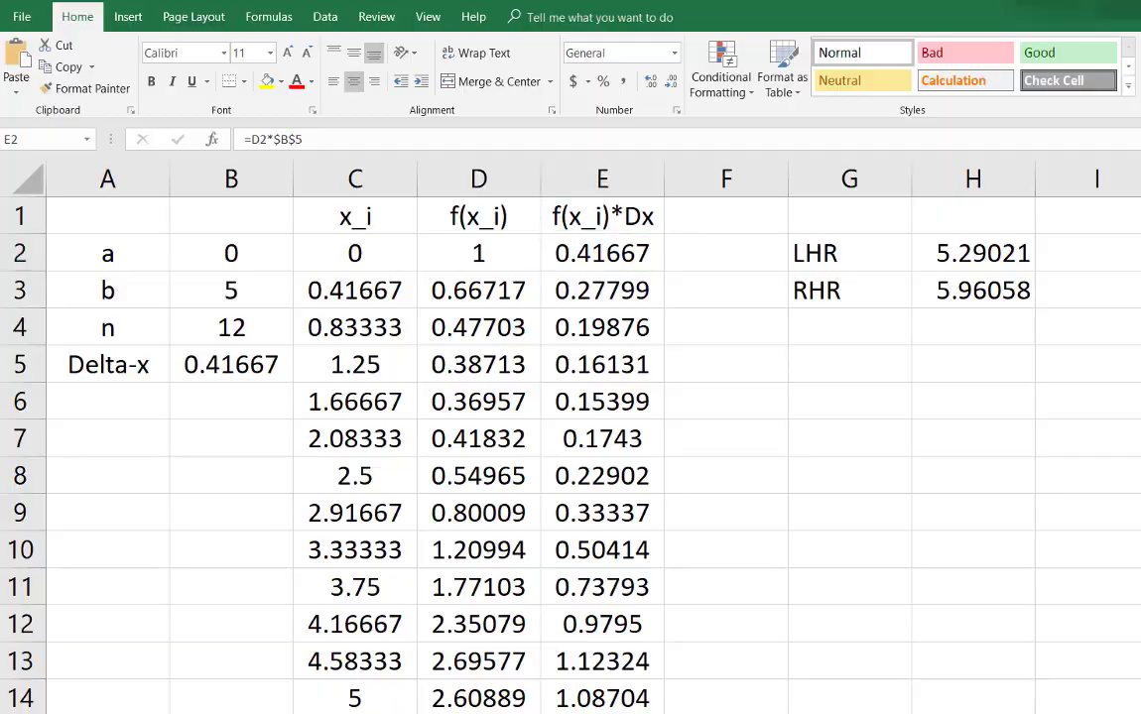
left_click(338, 711)
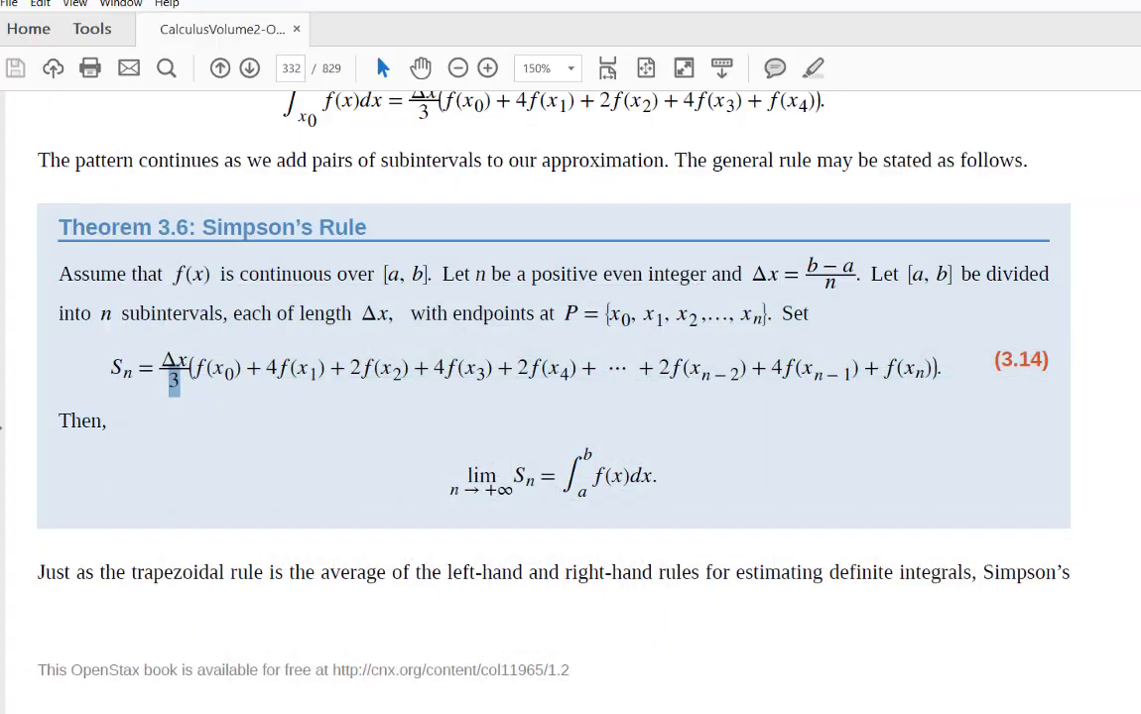
key("alt+Tab")
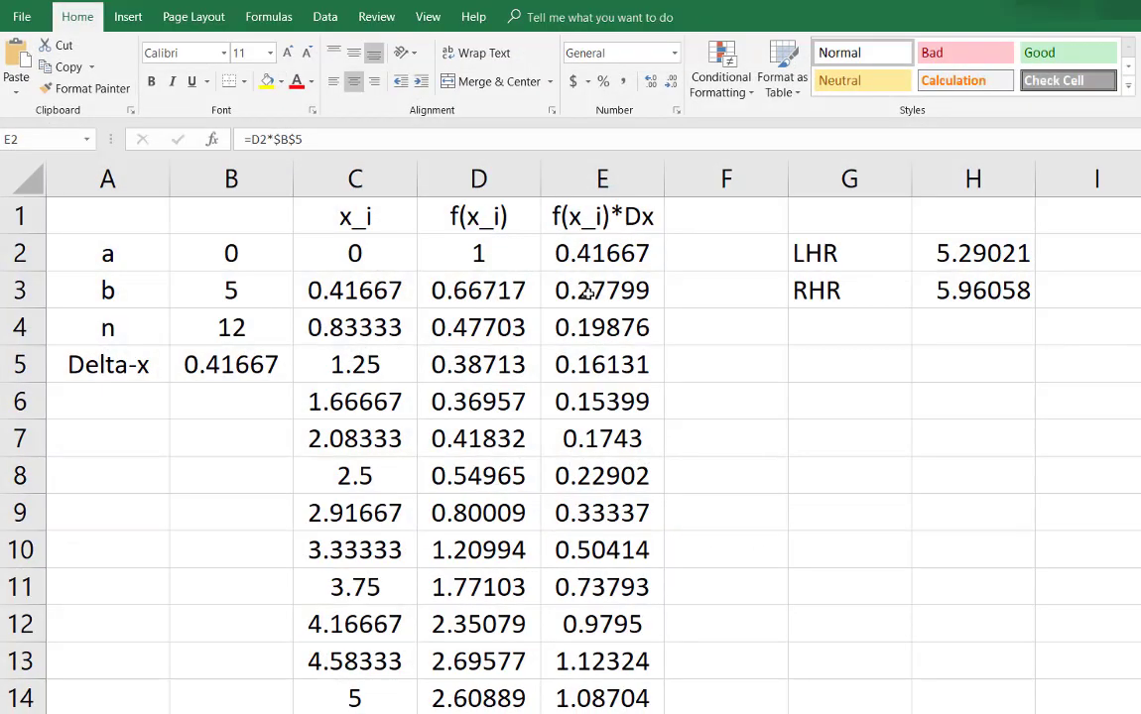
Head column F 'c' and enter coefficients 1, 3, 6, 3, 6 in F2:F6
left_click(725, 220)
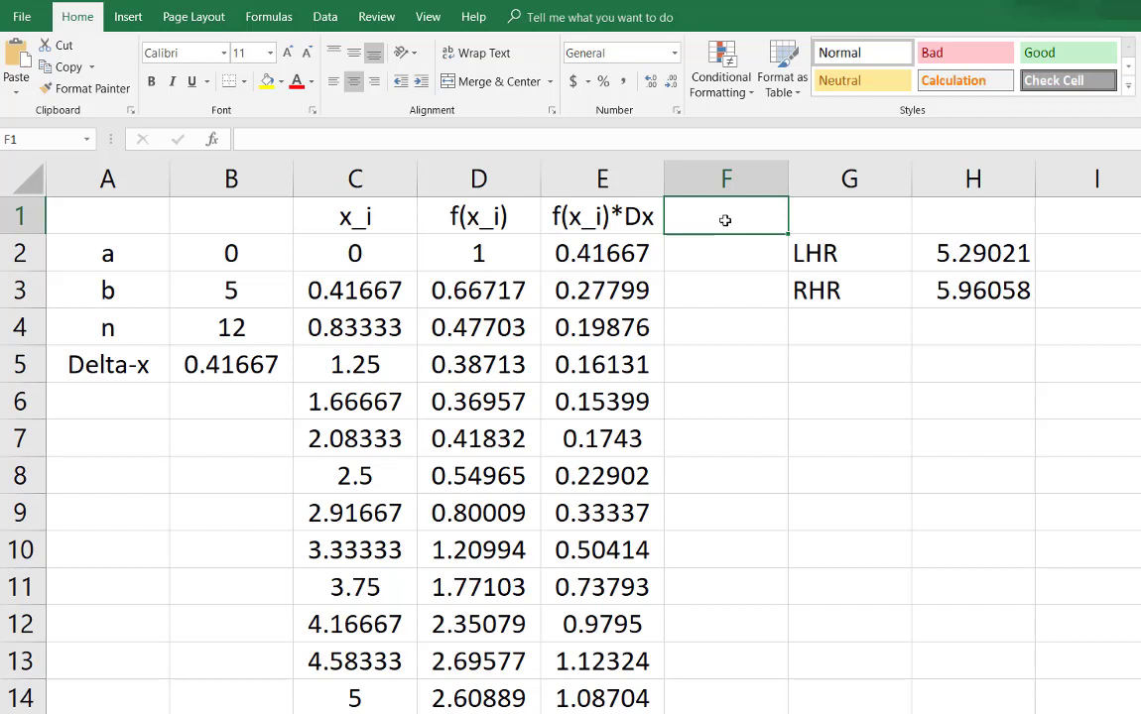
key("Down")
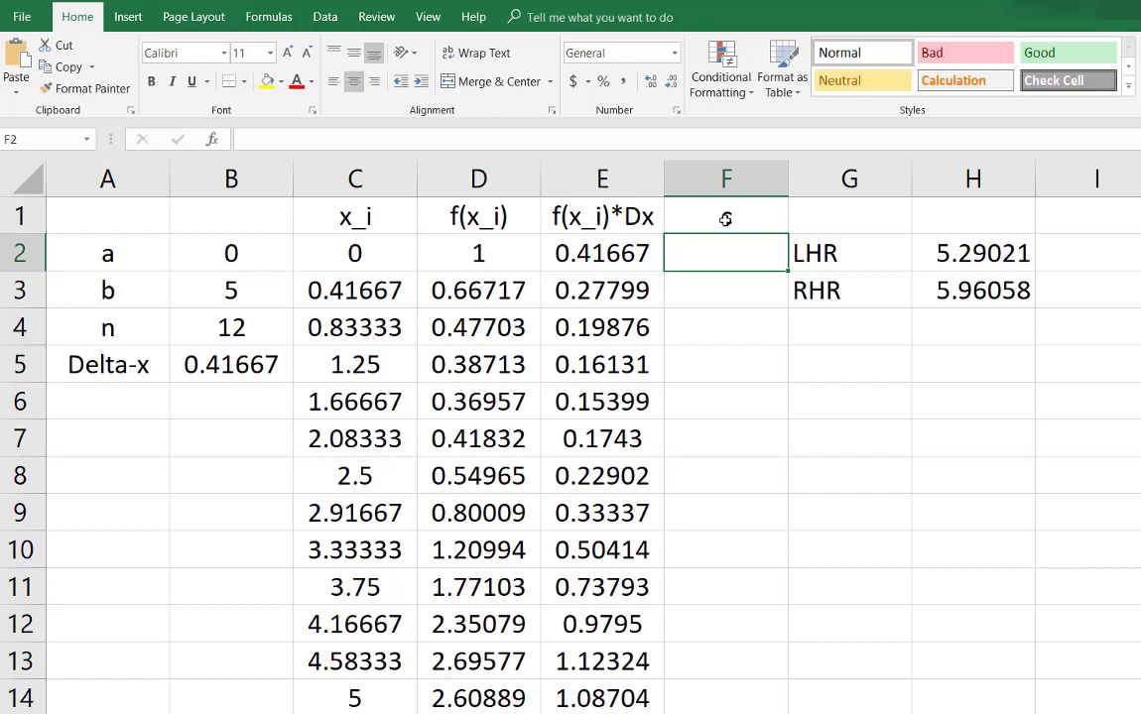
type("1")
key("Return")
type("3")
key("Return")
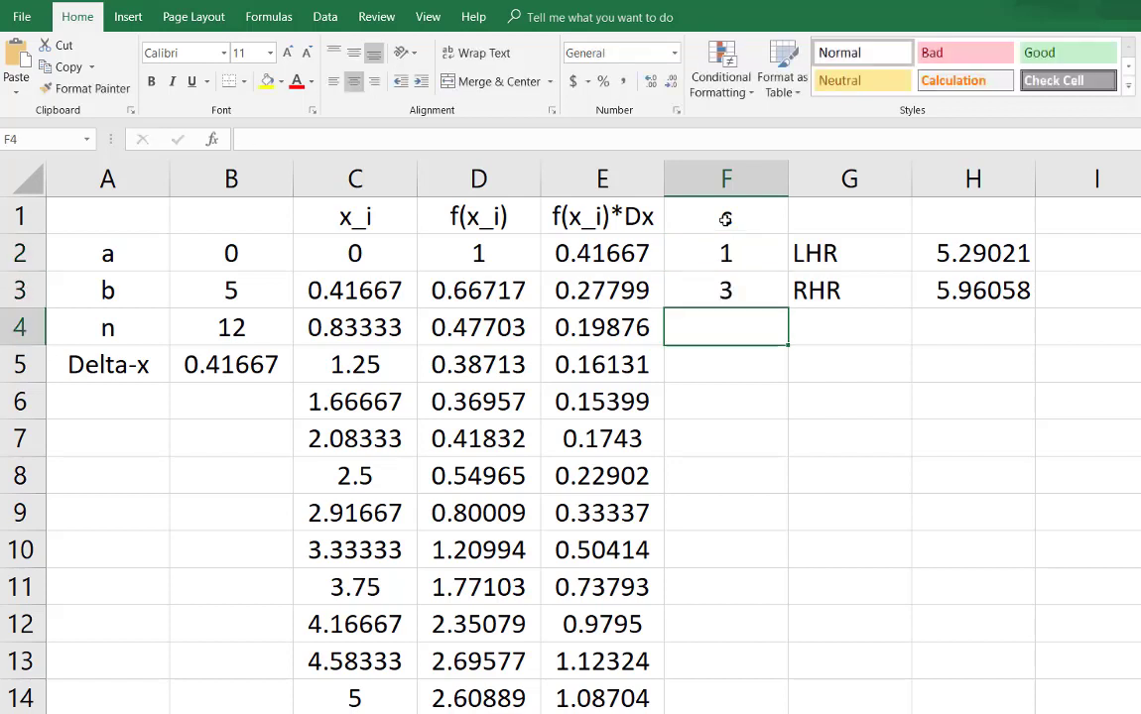
type("6")
key("Return")
type("3")
key("Return")
type("6")
key("Return")
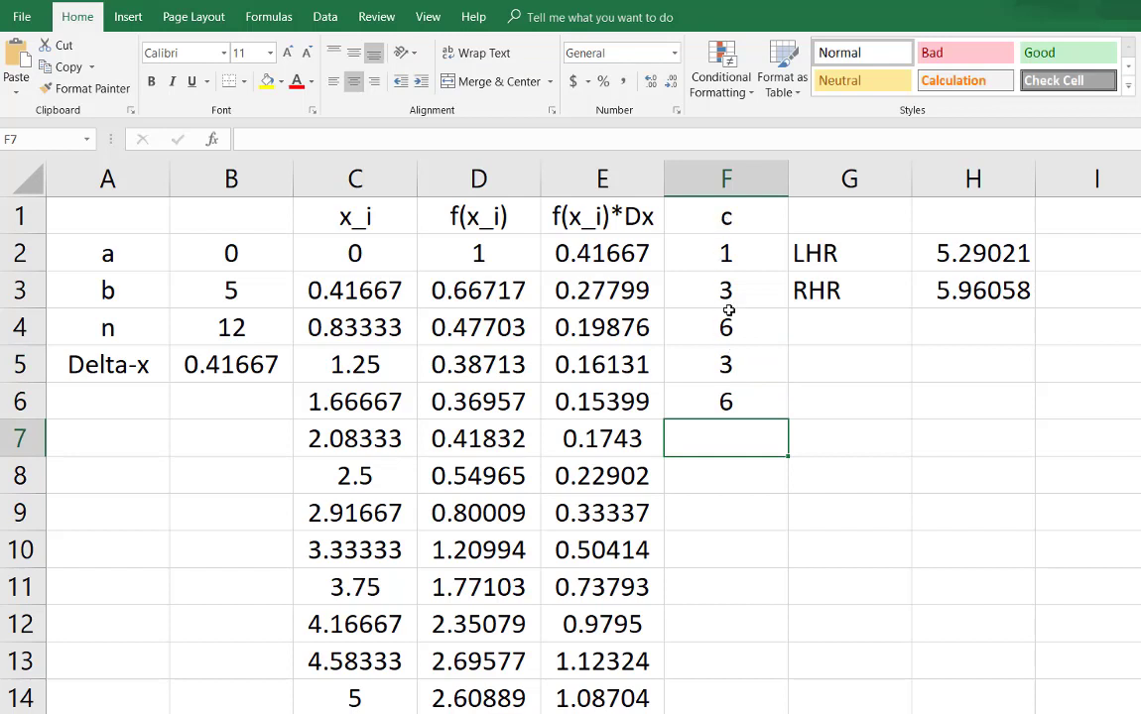
Repeat the 3, 6, 3, 6 block at F7 and F11, and set F14 to 1
left_click_drag(724, 278, 730, 399)
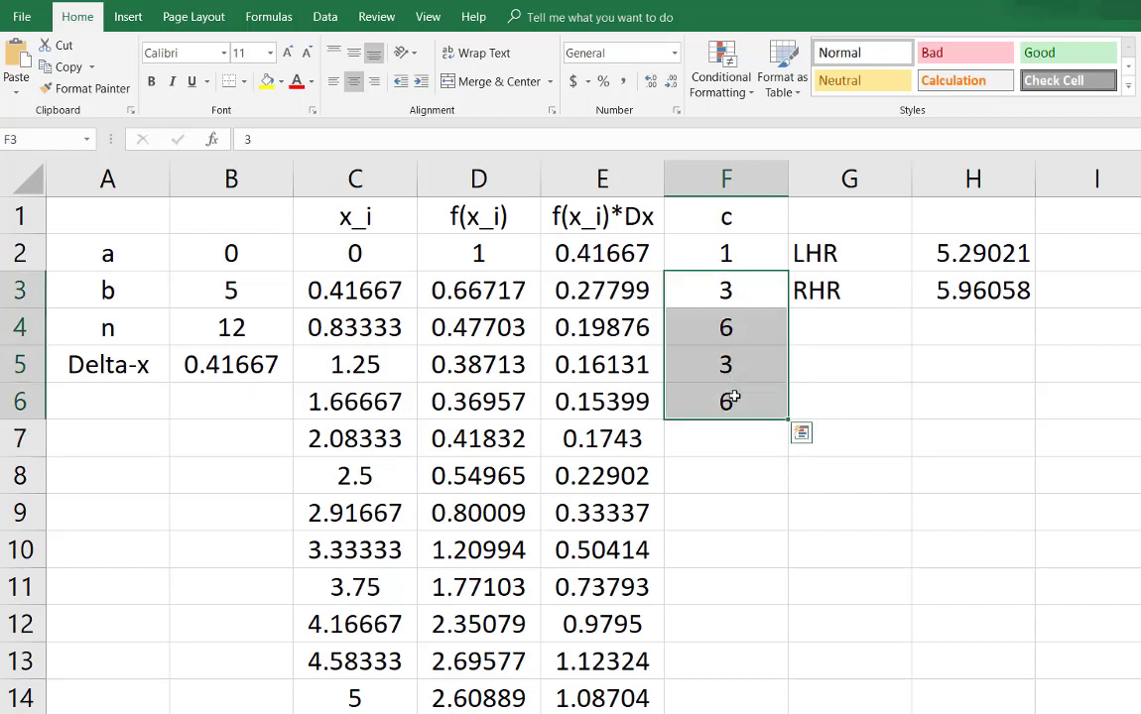
key("ctrl+c")
key("Down")
key("Down")
key("Down")
key("Down")
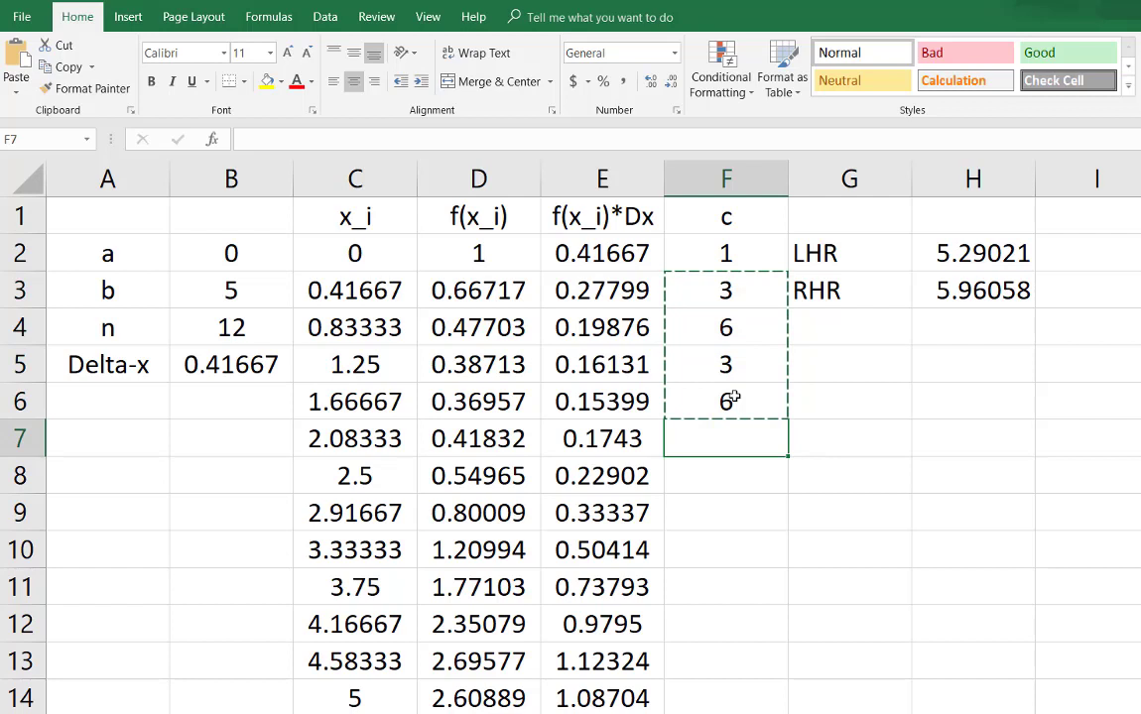
key("ctrl+v")
key("Down")
key("Down")
key("Down")
key("Down")
key("ctrl+v")
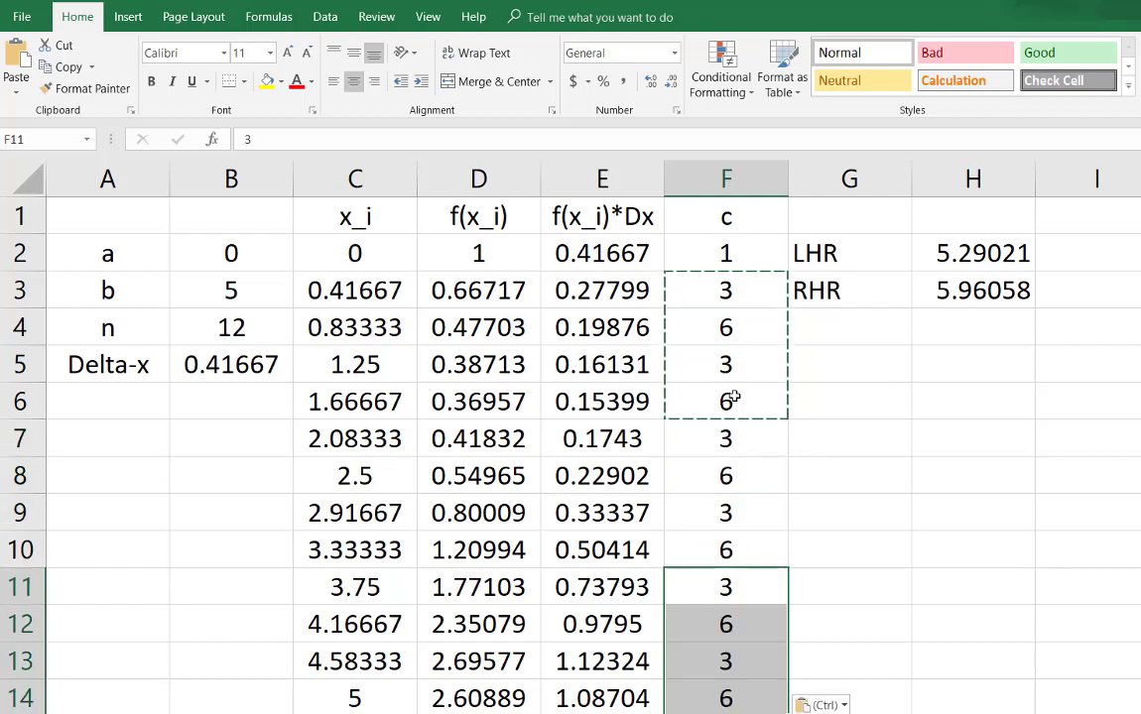
key("Down")
key("Down")
key("Down")
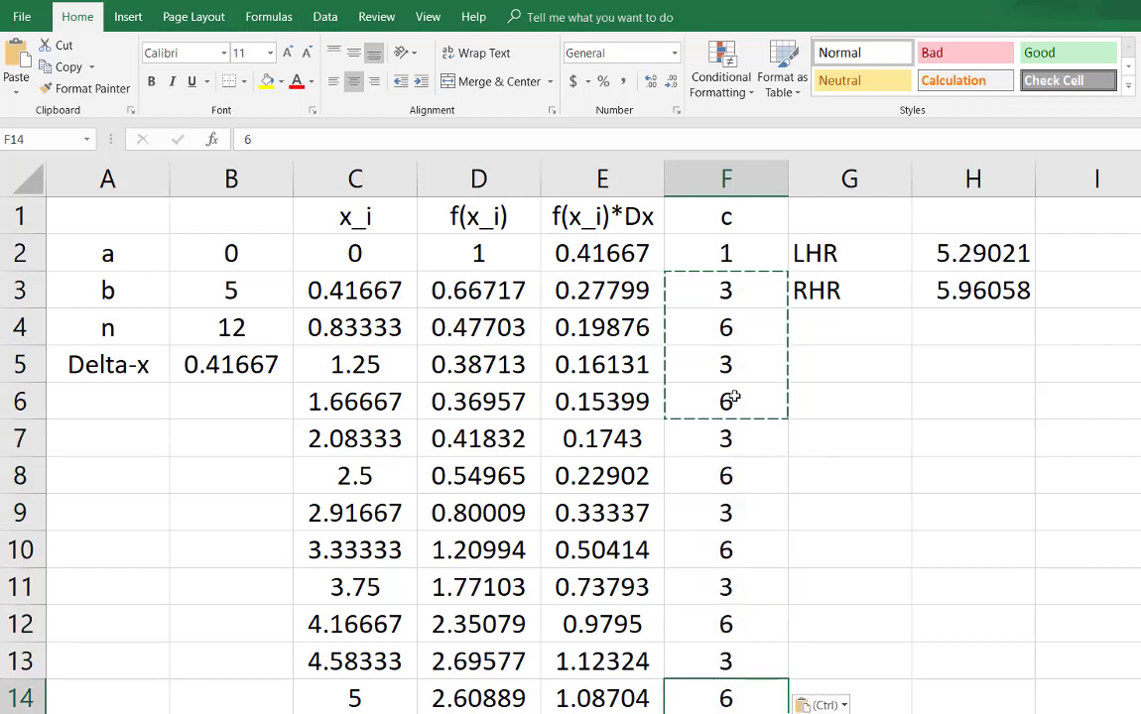
type("1")
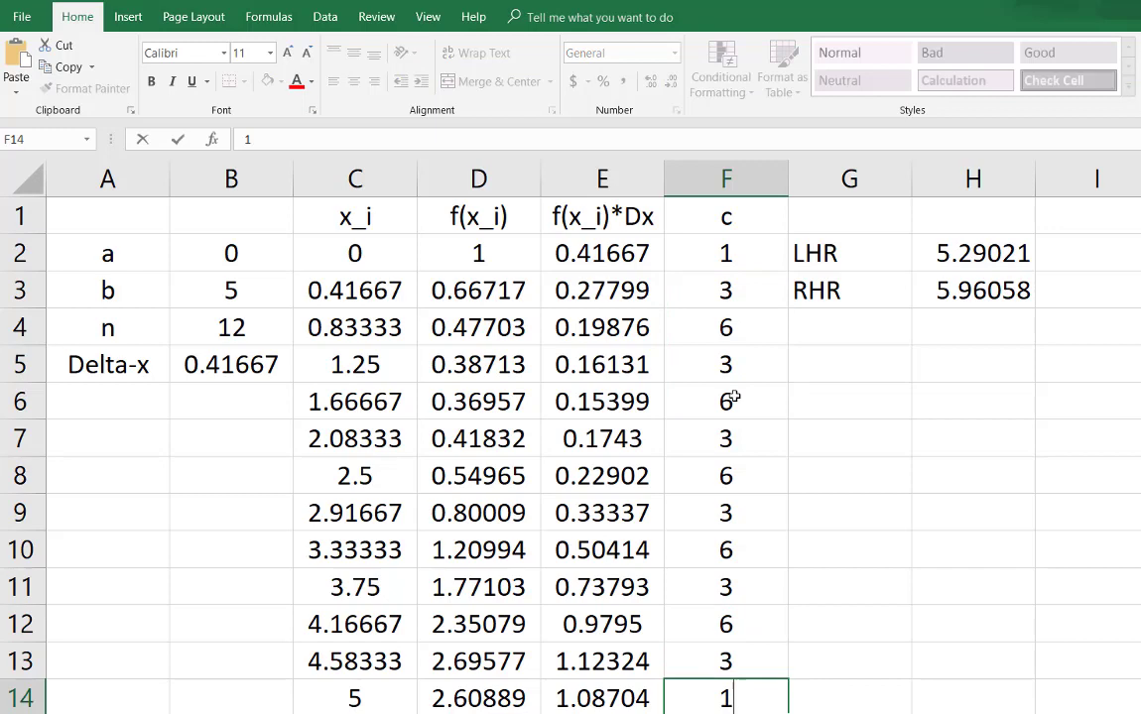
key("Return")
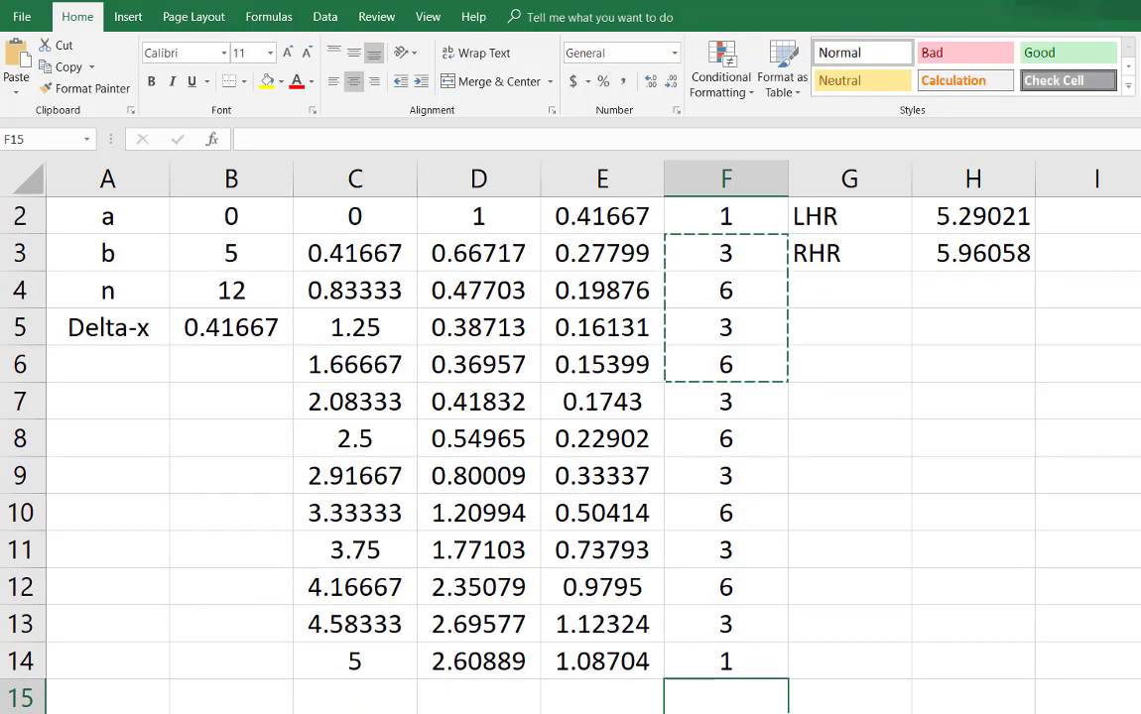
left_click(493, 709)
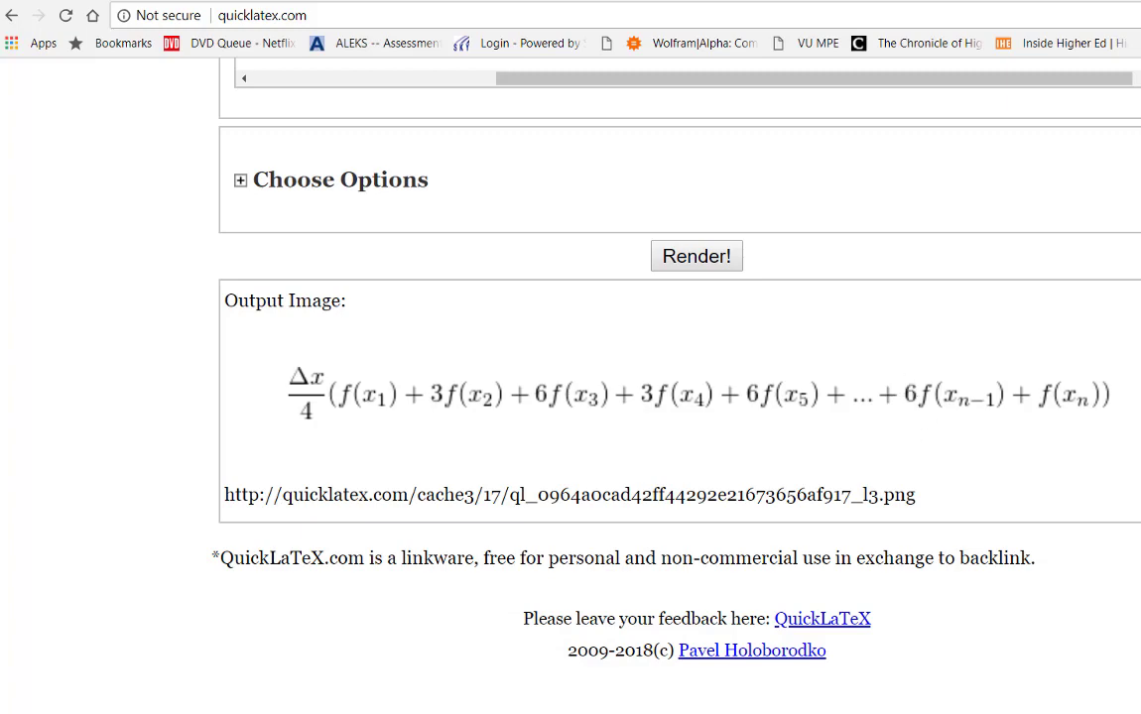
Check the last coefficient in F14 of the Excel sheet
key("alt+Tab")
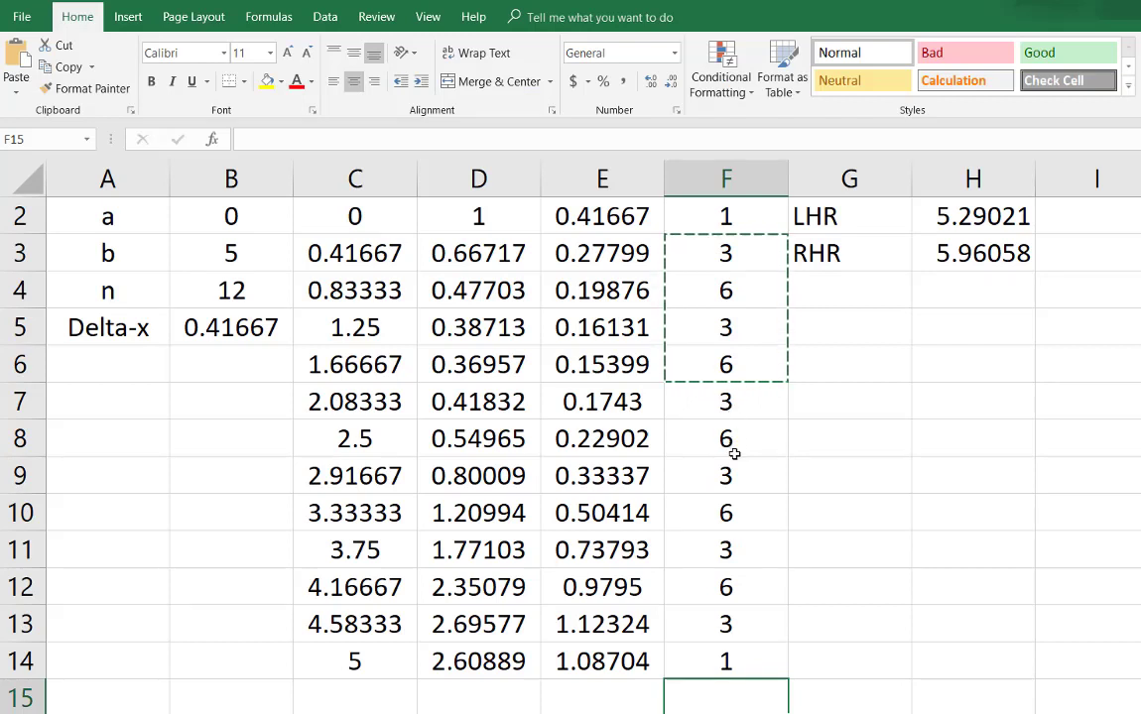
left_click(727, 661)
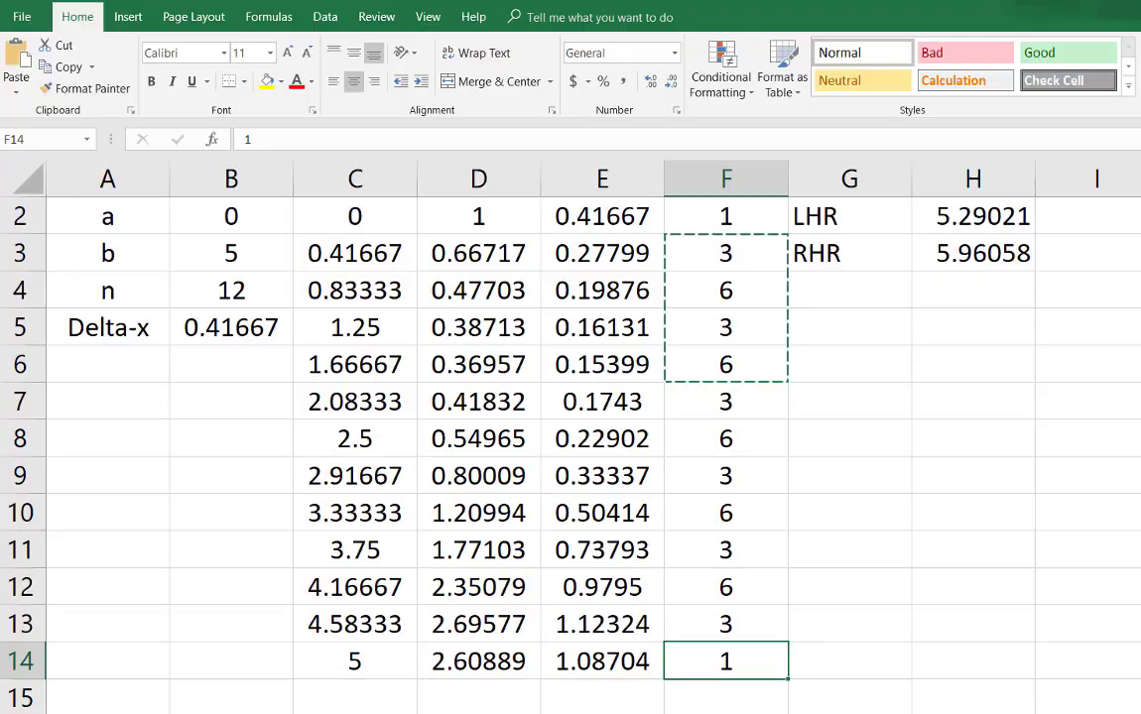
key("alt+Tab")
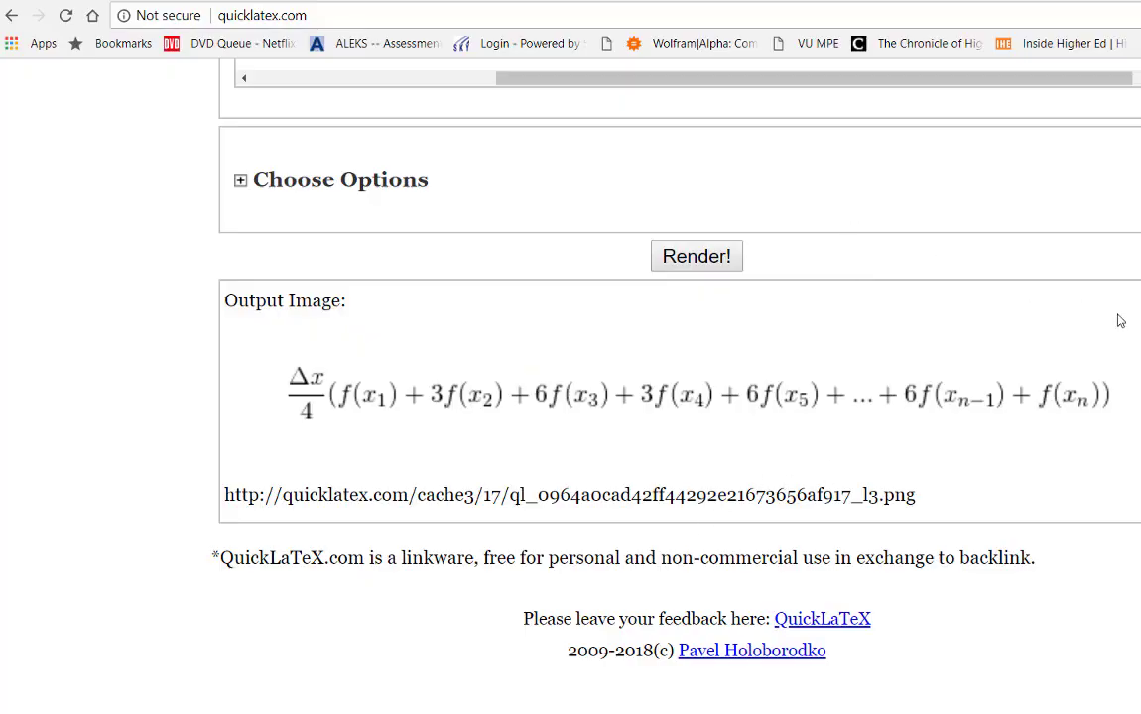
Change the coefficient before f(x_{n-1}) from 6 to 3 and re-render the formula
scroll(679, 397, "up", 4)
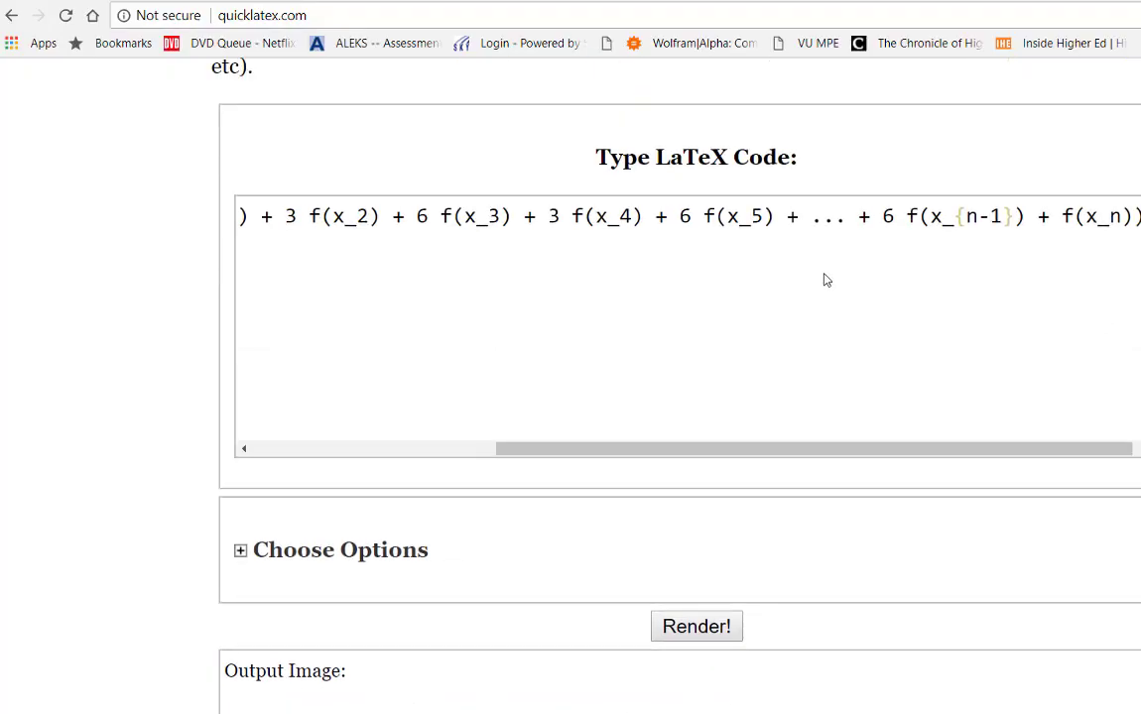
key("BackSpace")
type("3")
left_click(696, 626)
scroll(685, 396, "down", 2)
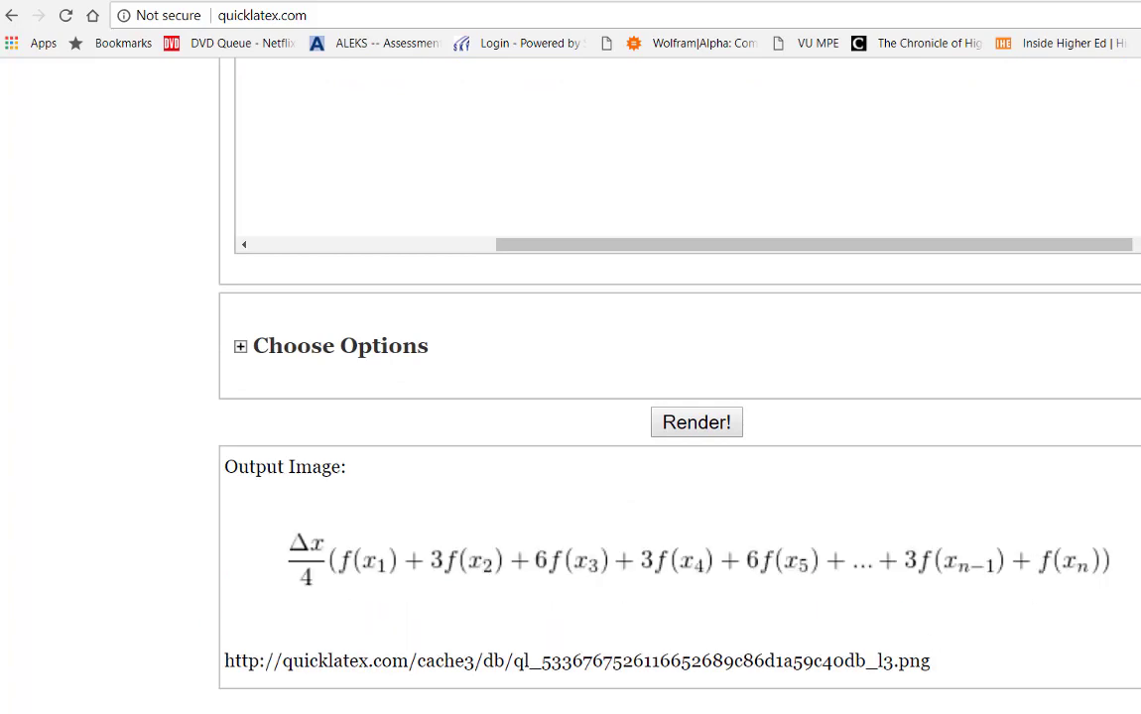
key("alt+Tab")
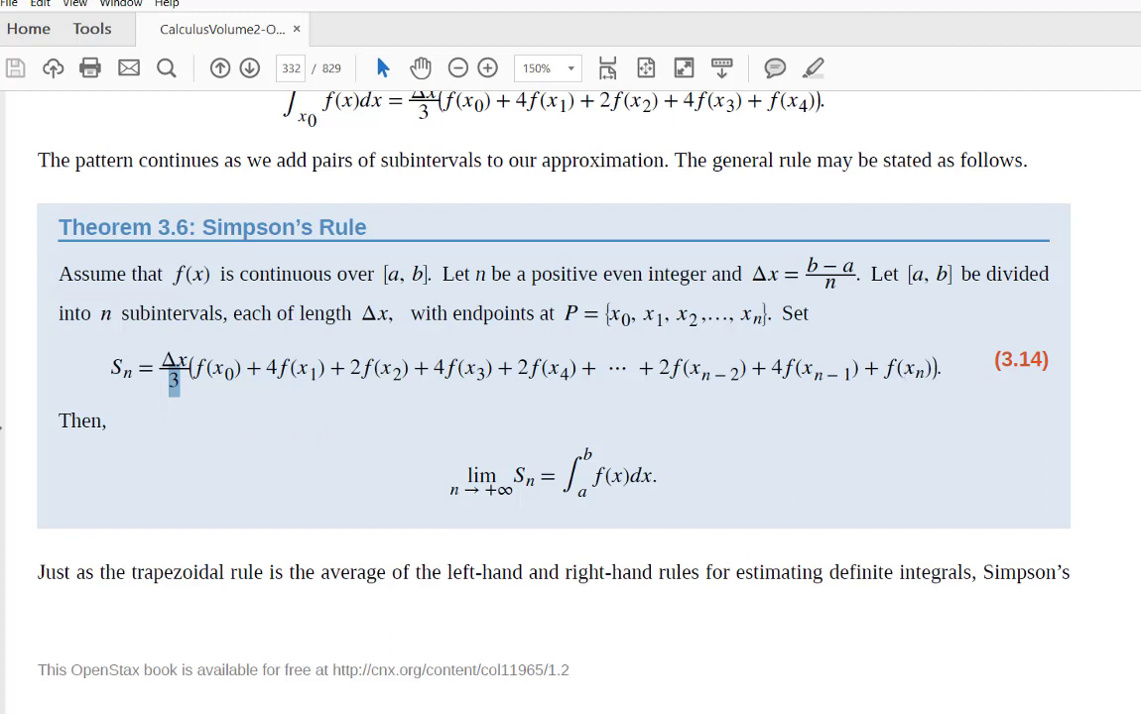
Insert an empty column at G, pushing LHR and RHR into columns H and I
left_click(635, 625)
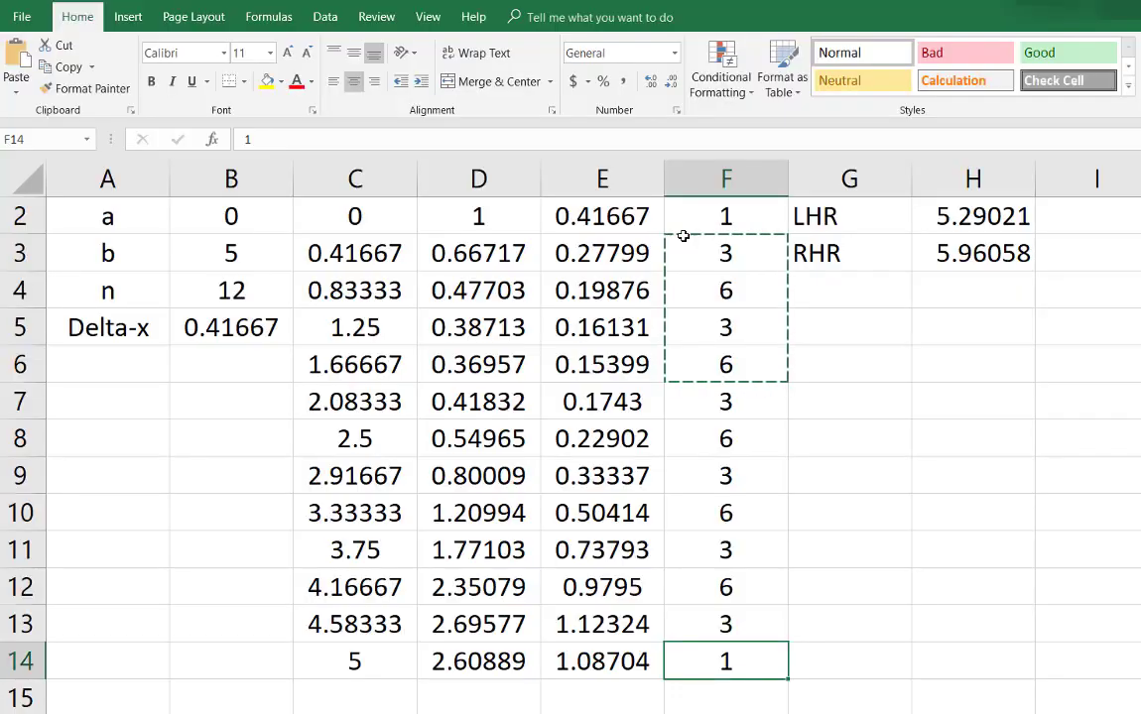
left_click(696, 225)
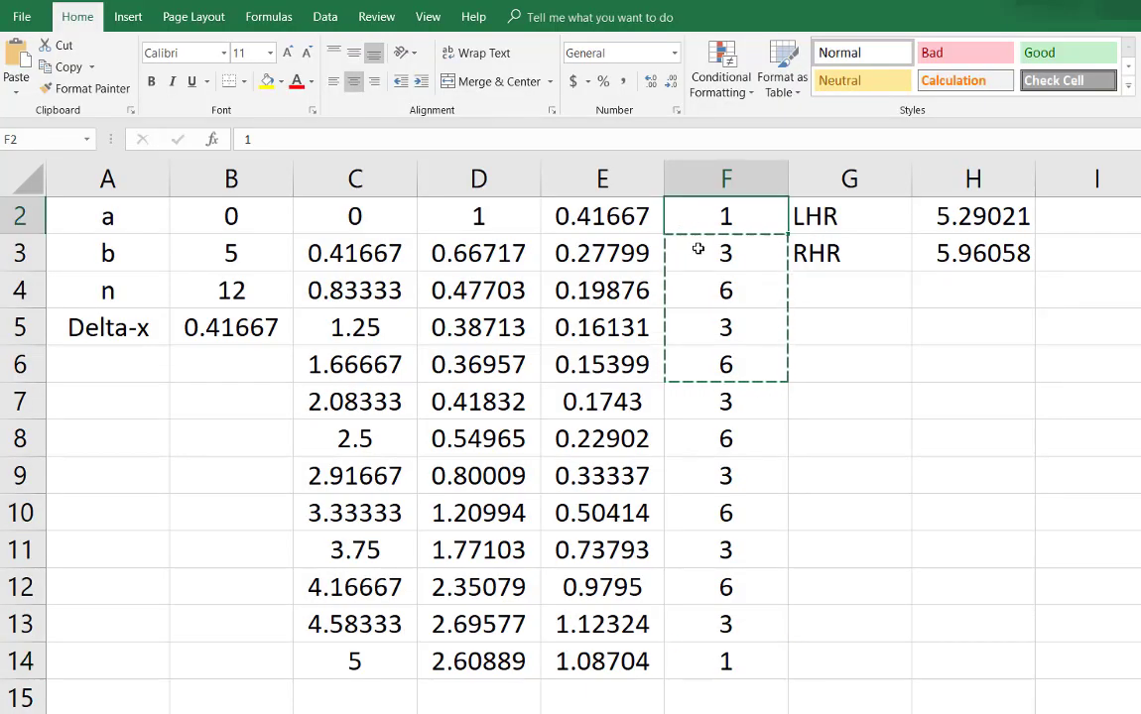
left_click(697, 249)
left_click(684, 221)
left_click(813, 181)
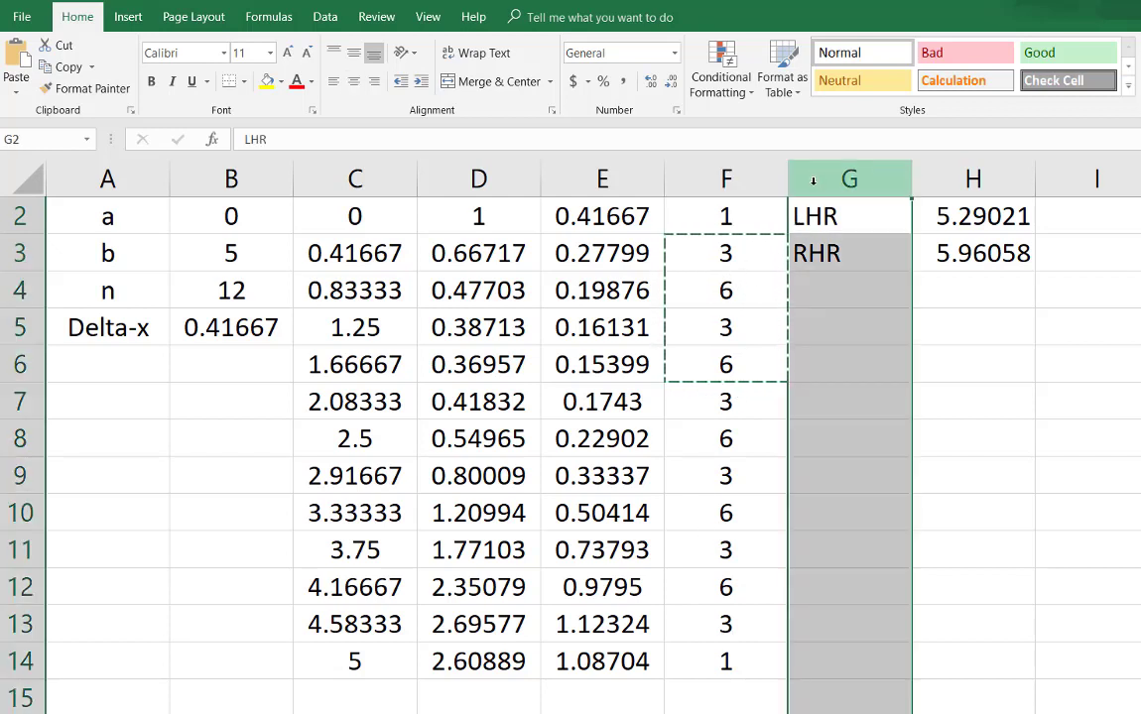
right_click(813, 180)
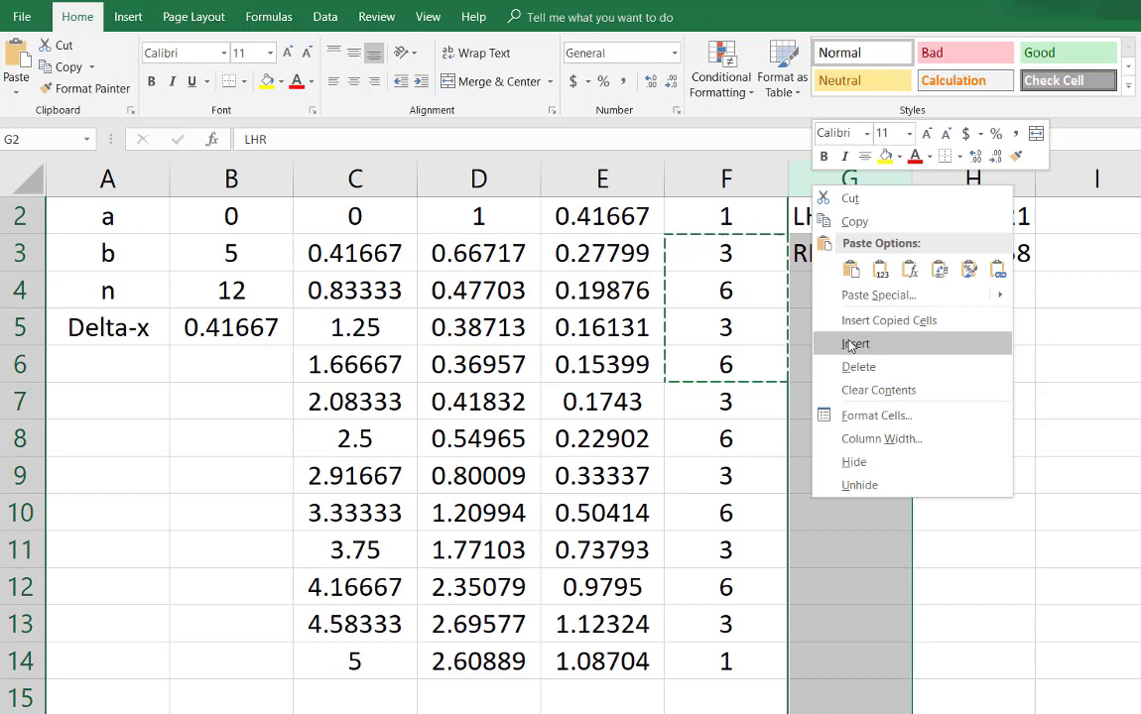
left_click(856, 344)
left_click(846, 224)
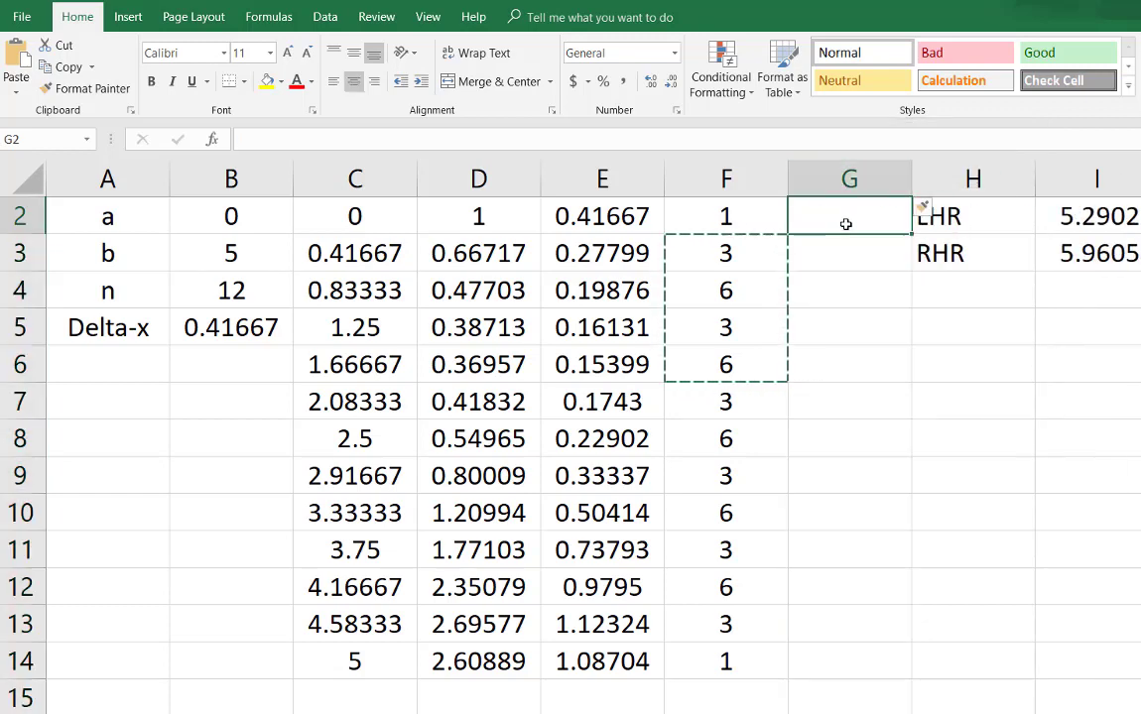
scroll(512, 409, "up", 1)
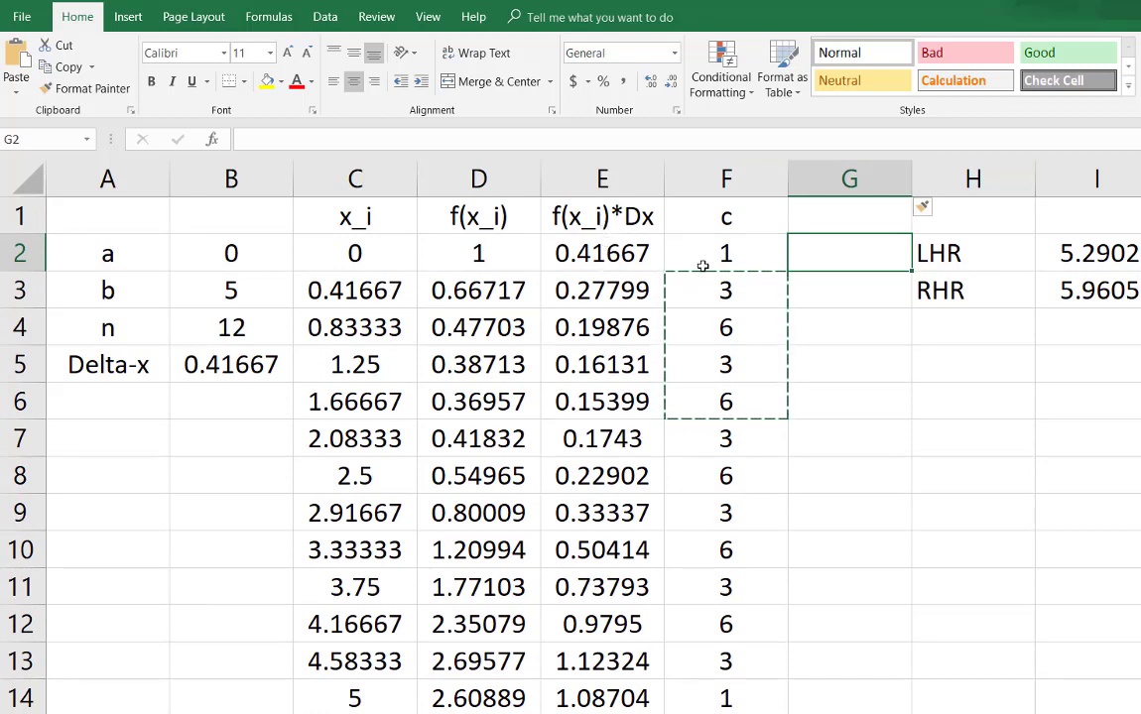
Head G1 'terms', enter =F2*E2 in G2, and fill it down to G14
left_click(822, 221)
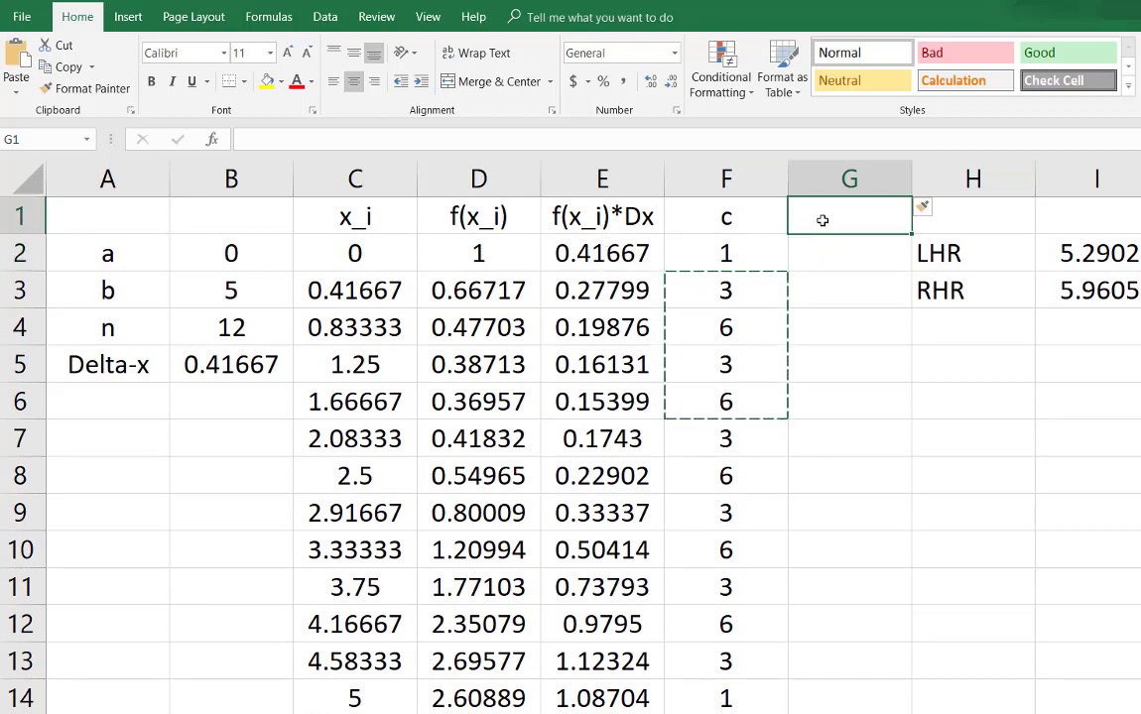
type("terms")
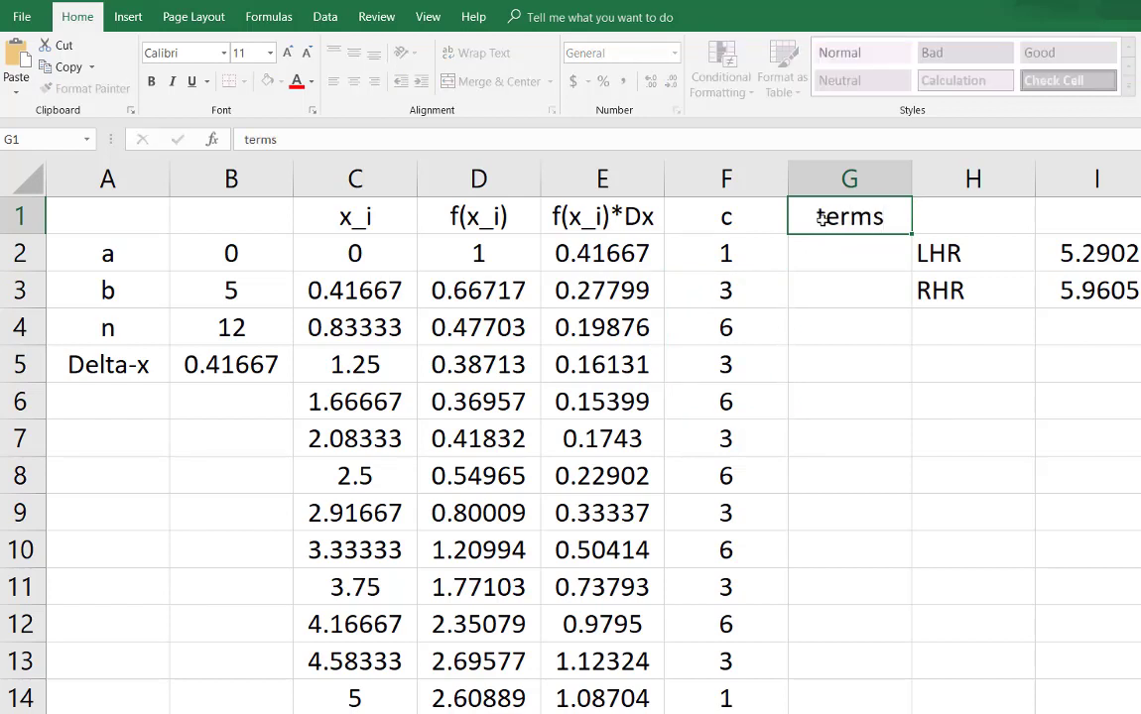
key("Return")
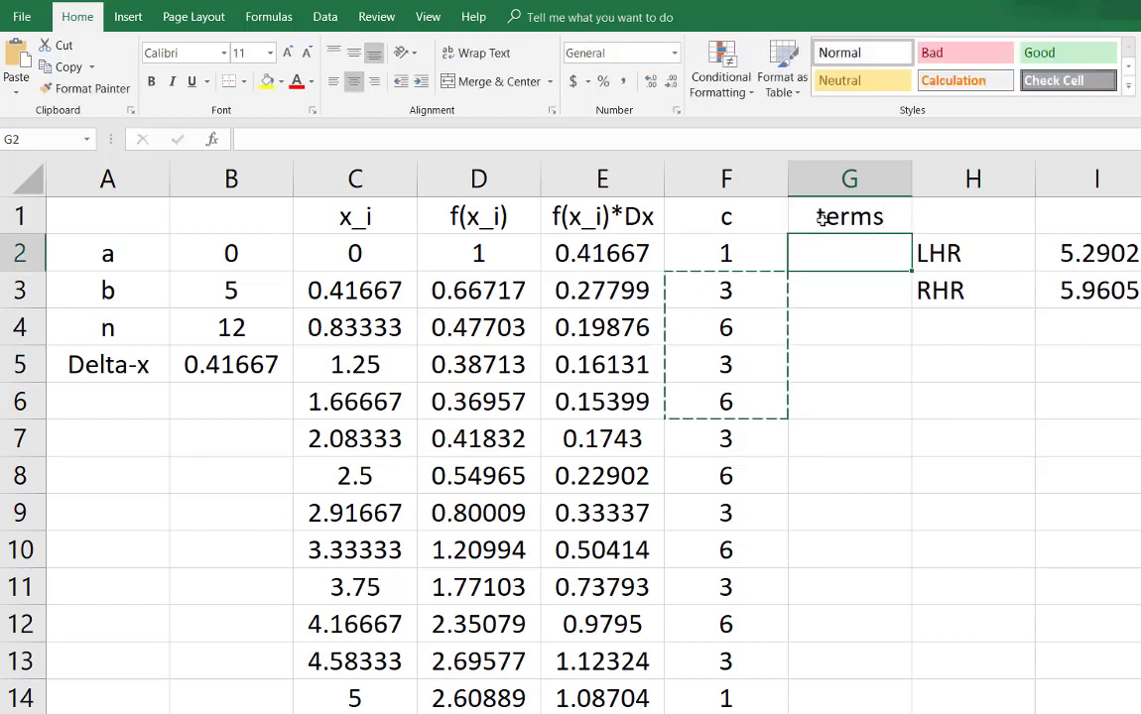
type("=")
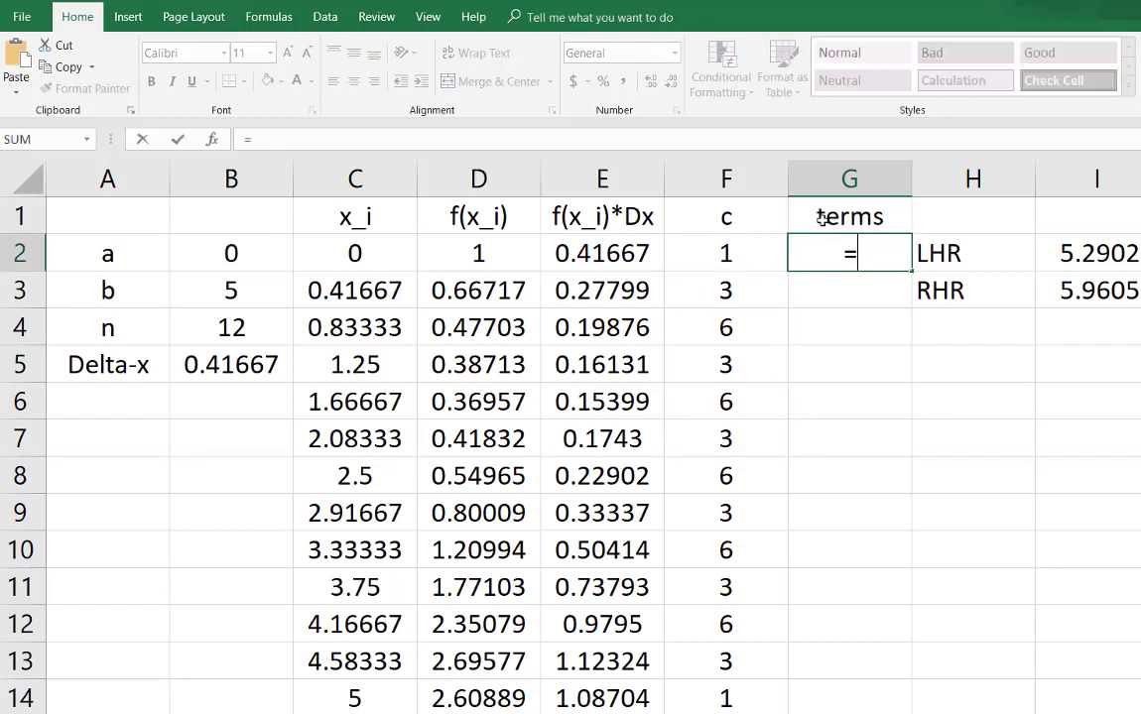
left_click(743, 252)
type("*")
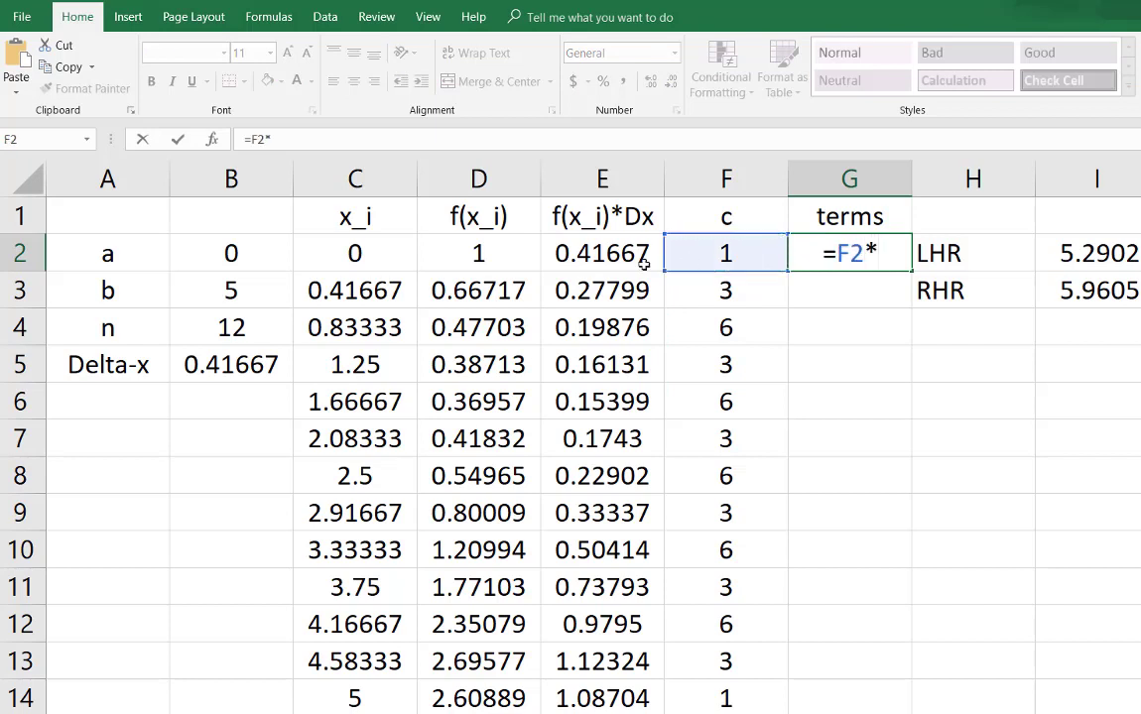
left_click(592, 256)
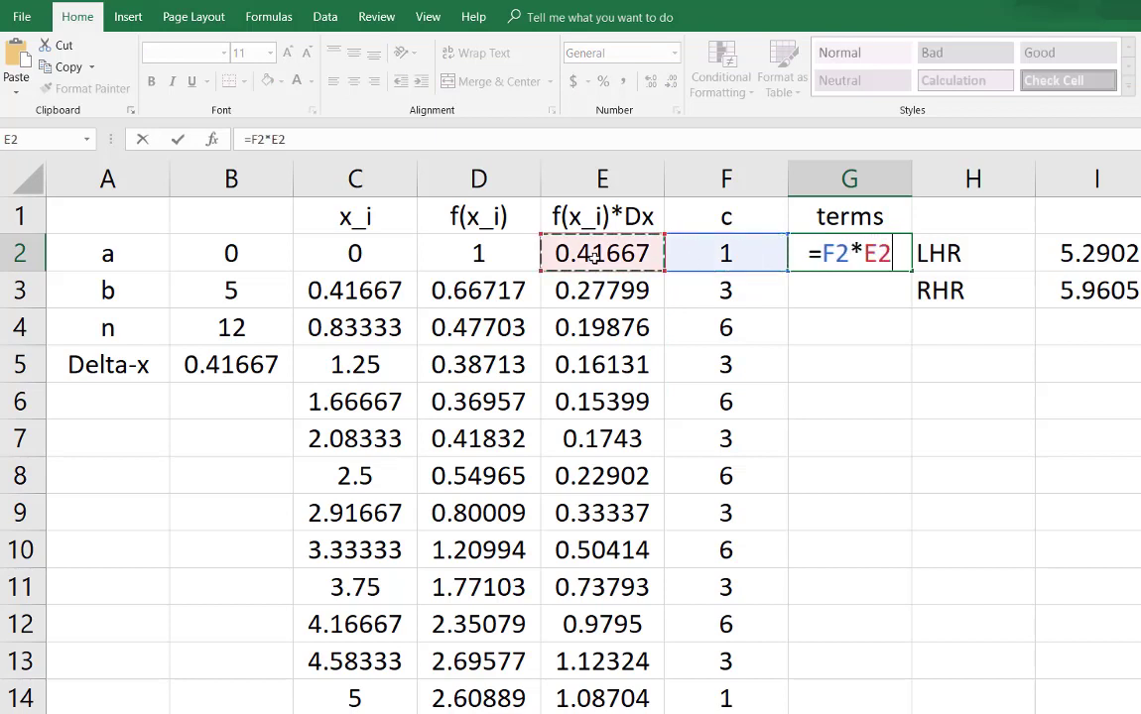
key("Return")
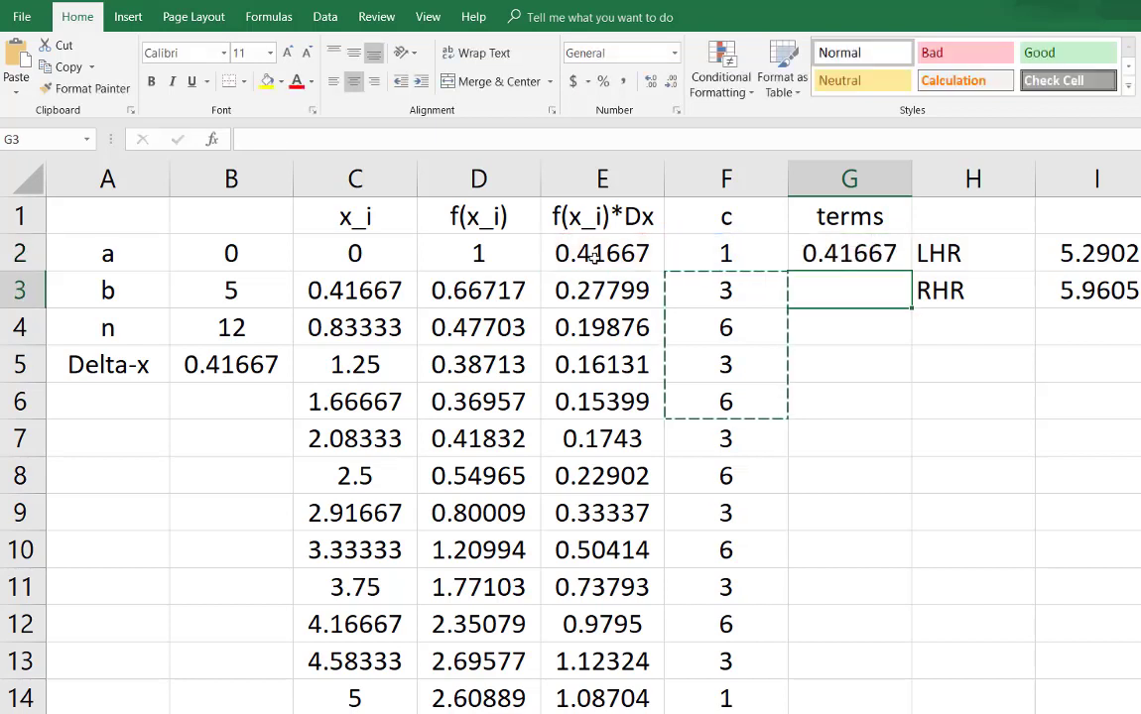
left_click(896, 252)
left_click_drag(821, 243, 936, 701)
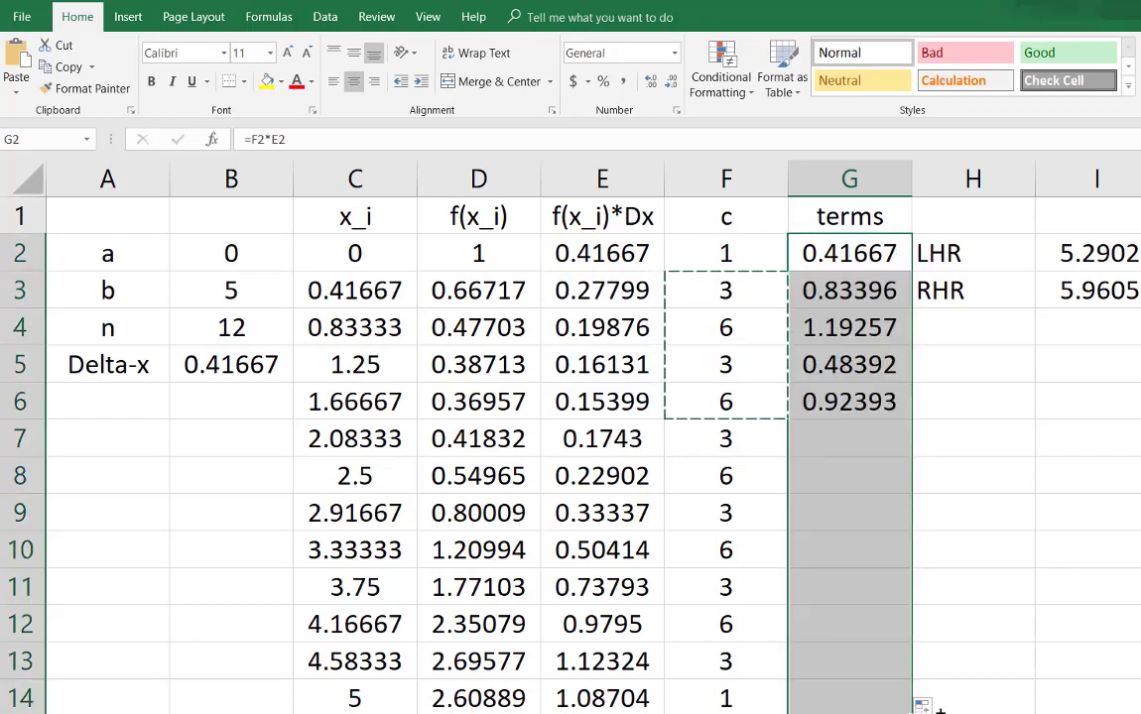
left_click(1122, 563)
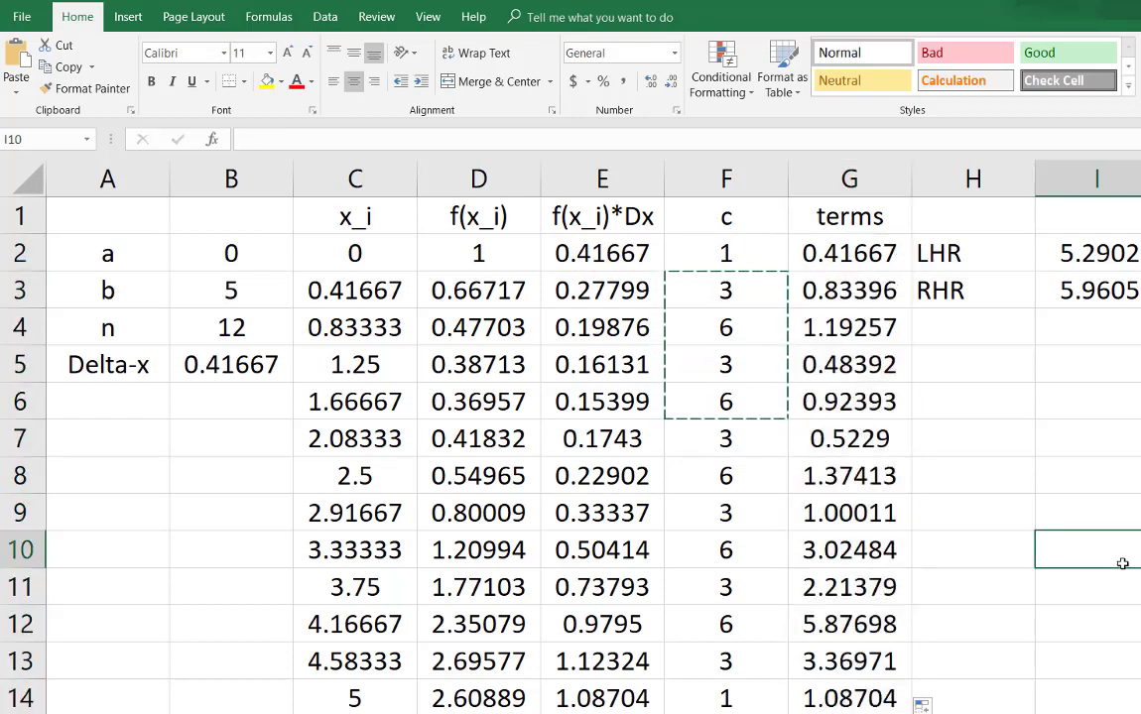
Inspect row 8's =F8*E8 terms formula, x_i and coefficient, then view the QuickLaTeX formula
double_click(875, 479)
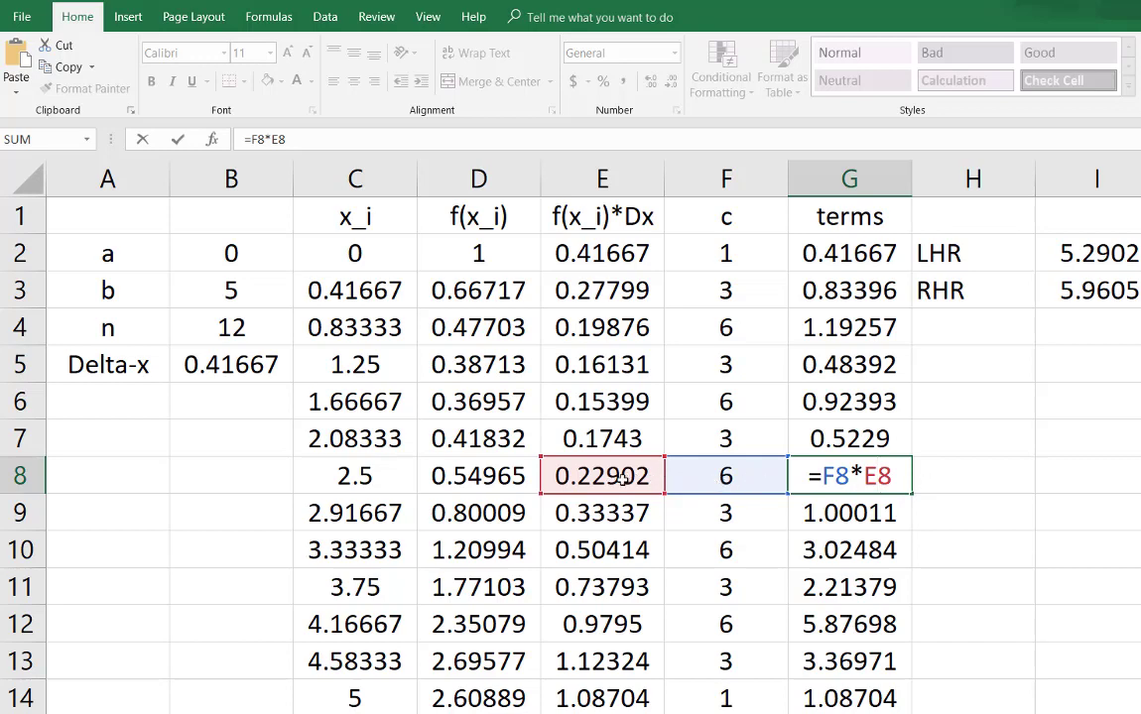
key("Return")
left_click(384, 476)
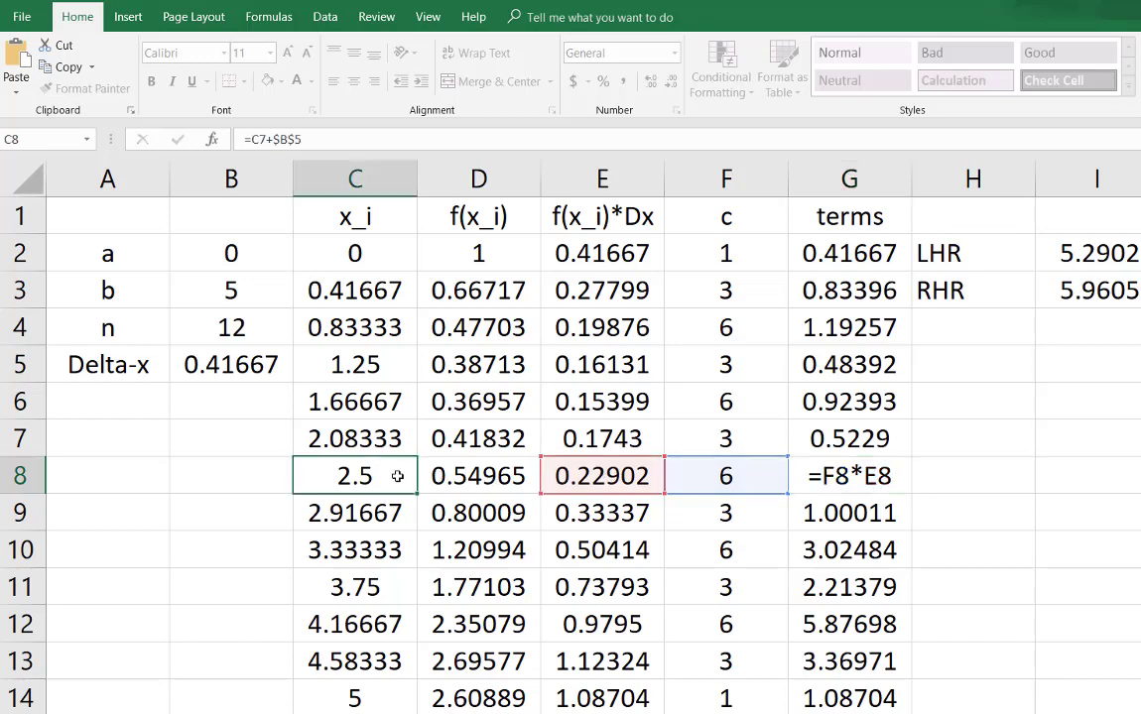
left_click(778, 477)
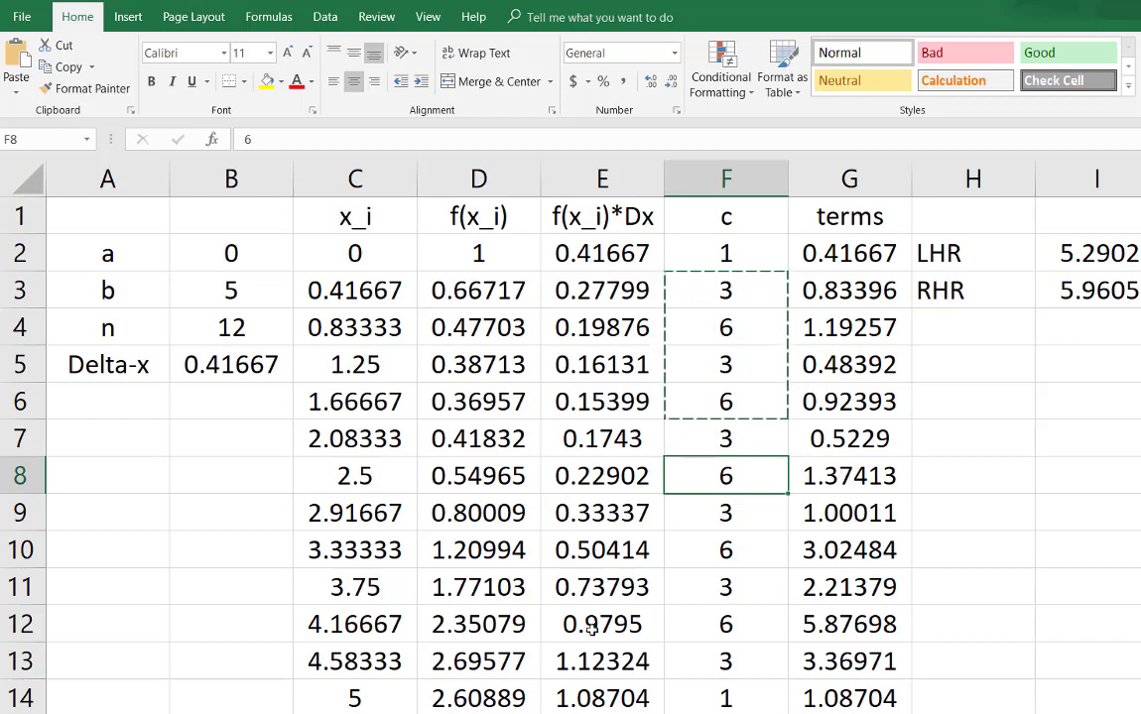
key("alt+Tab")
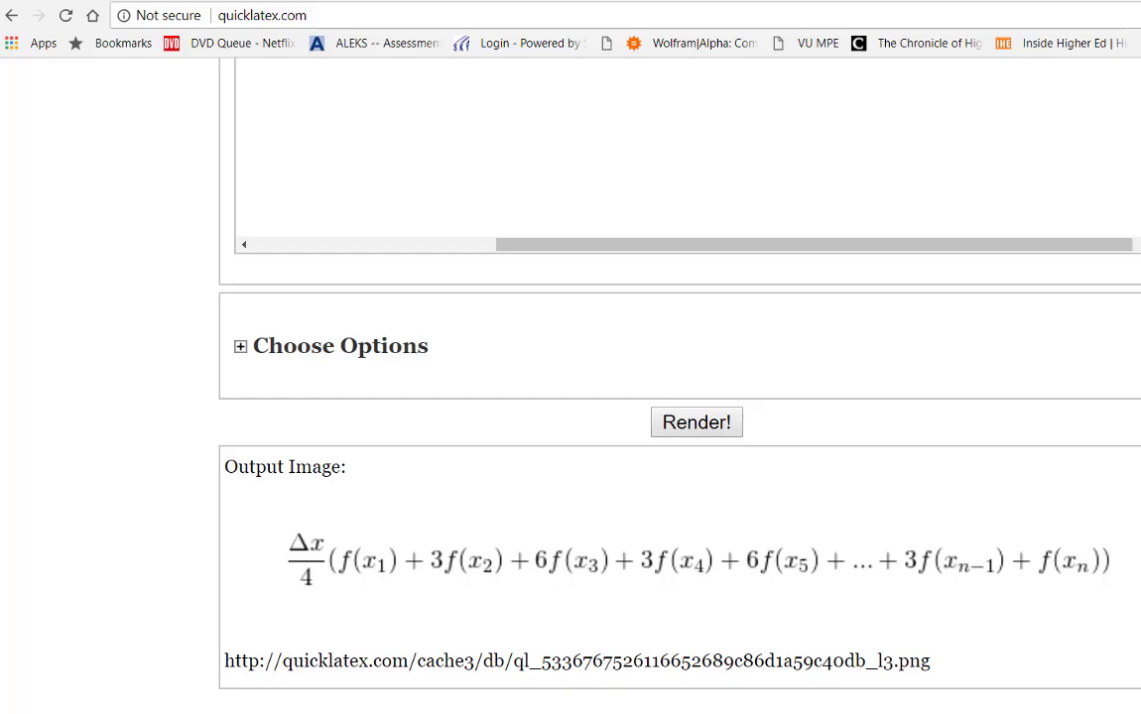
Delete the LHR label and value from row 2
key("alt+Tab")
left_click(995, 265)
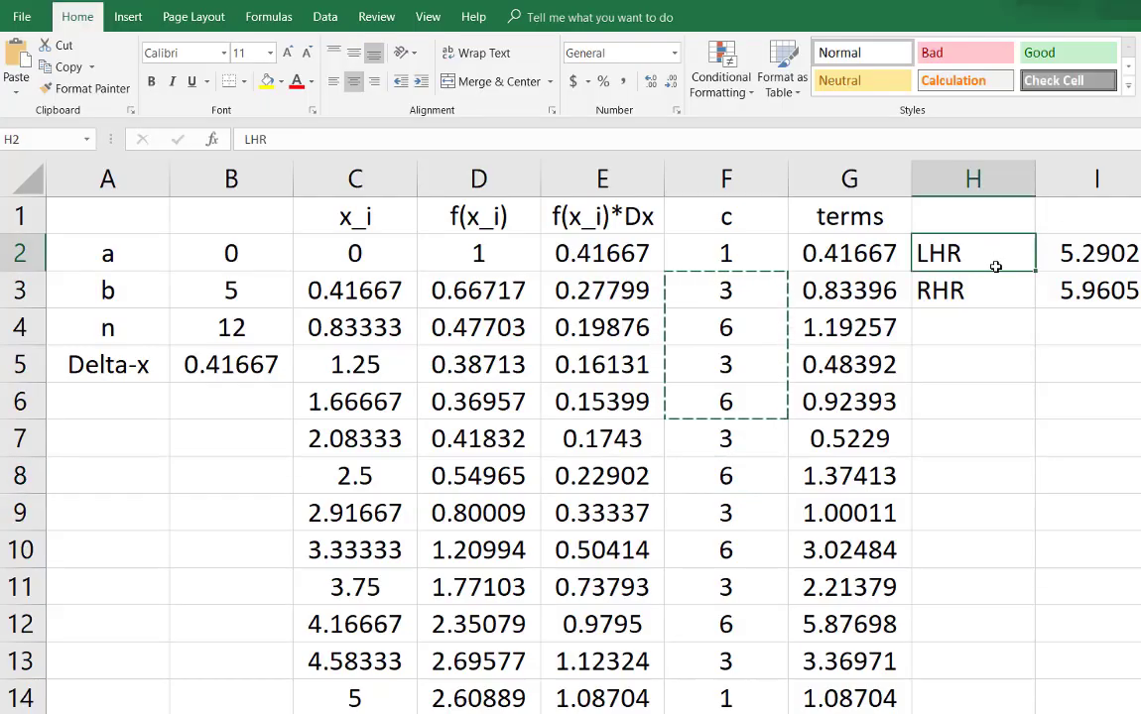
left_click_drag(992, 256, 1078, 257)
key("Delete")
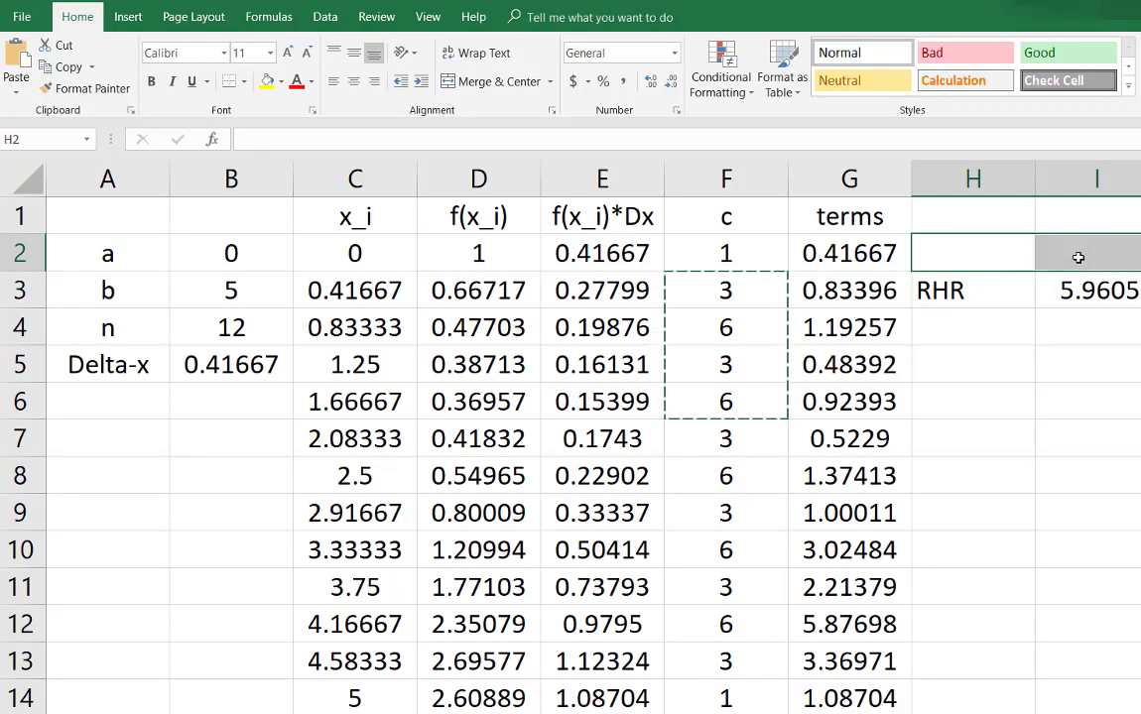
Rename RHR to Luther's and change its sum to =SUM(G2:G14), giving 22.320
left_click(982, 288)
type("L")
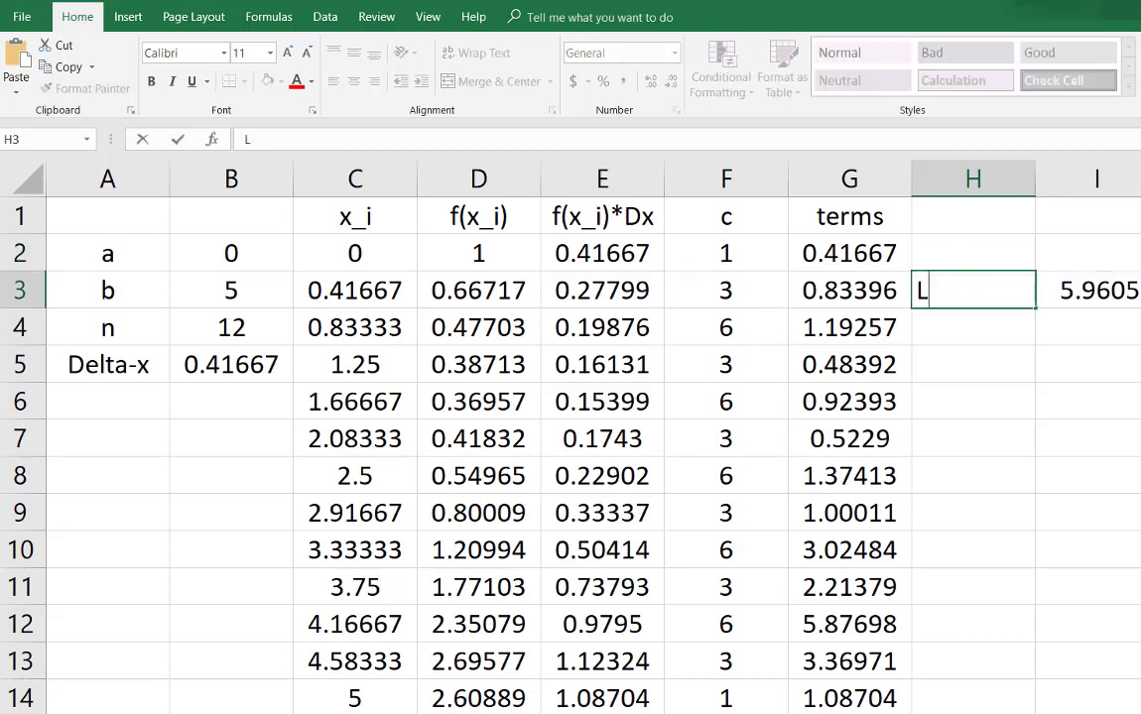
type("uther's")
key("Tab")
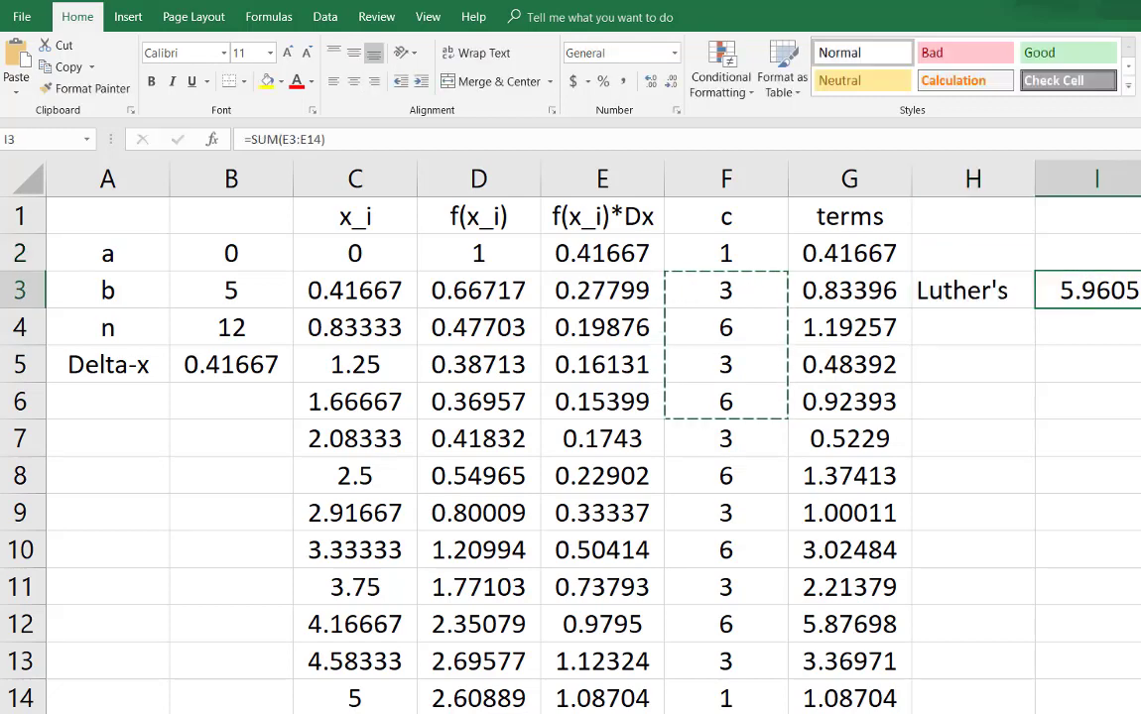
double_click(1106, 290)
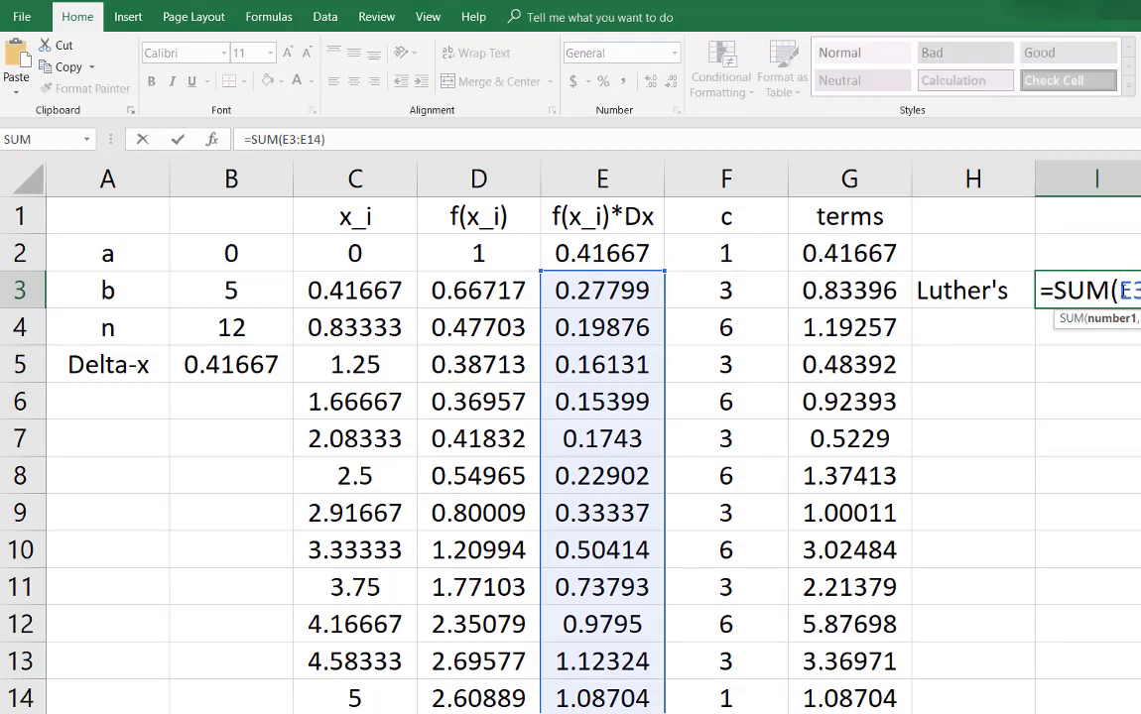
double_click(1129, 290)
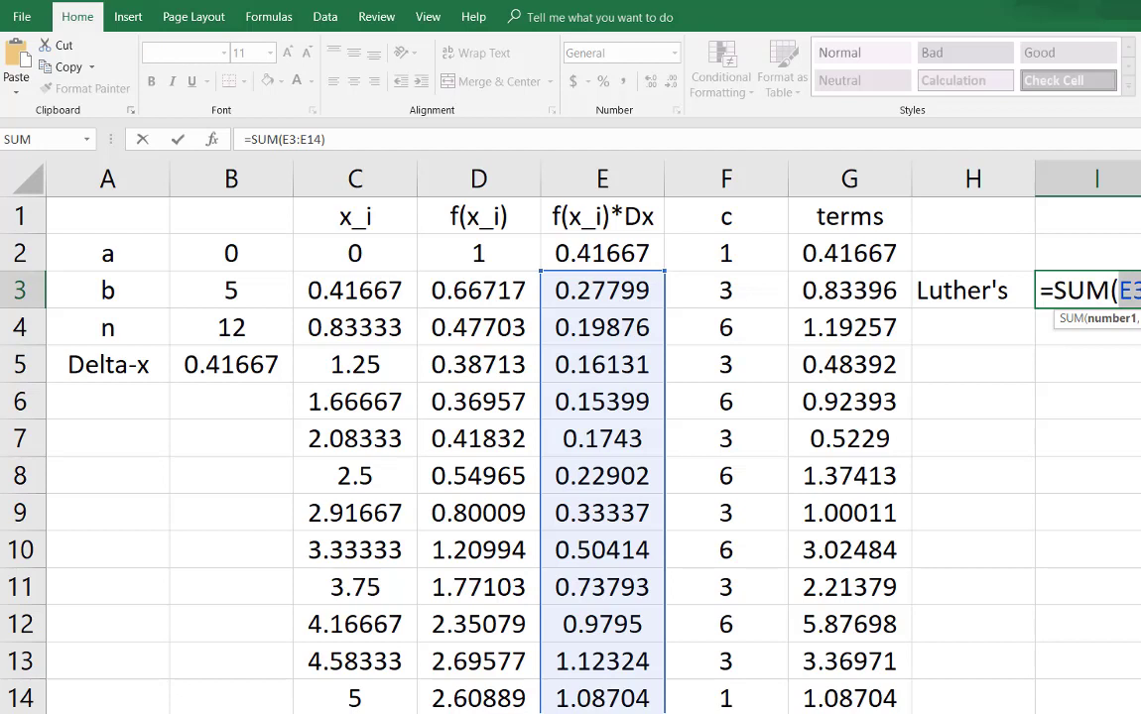
key("BackSpace")
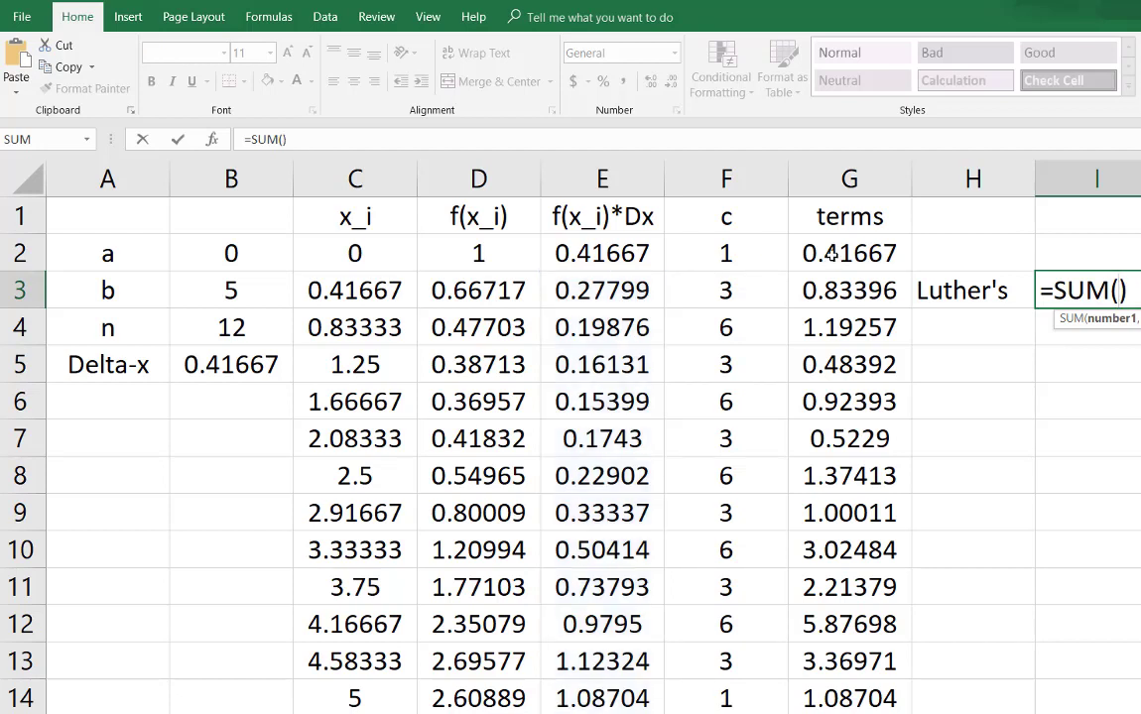
left_click_drag(832, 254, 841, 684)
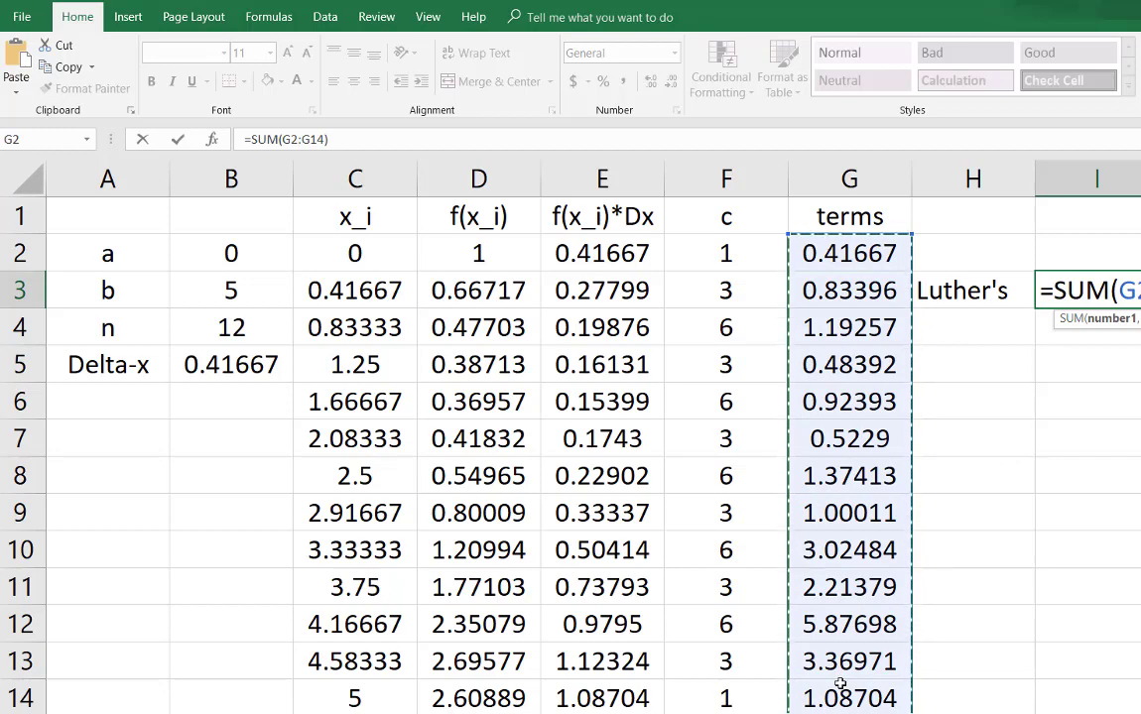
key("Return")
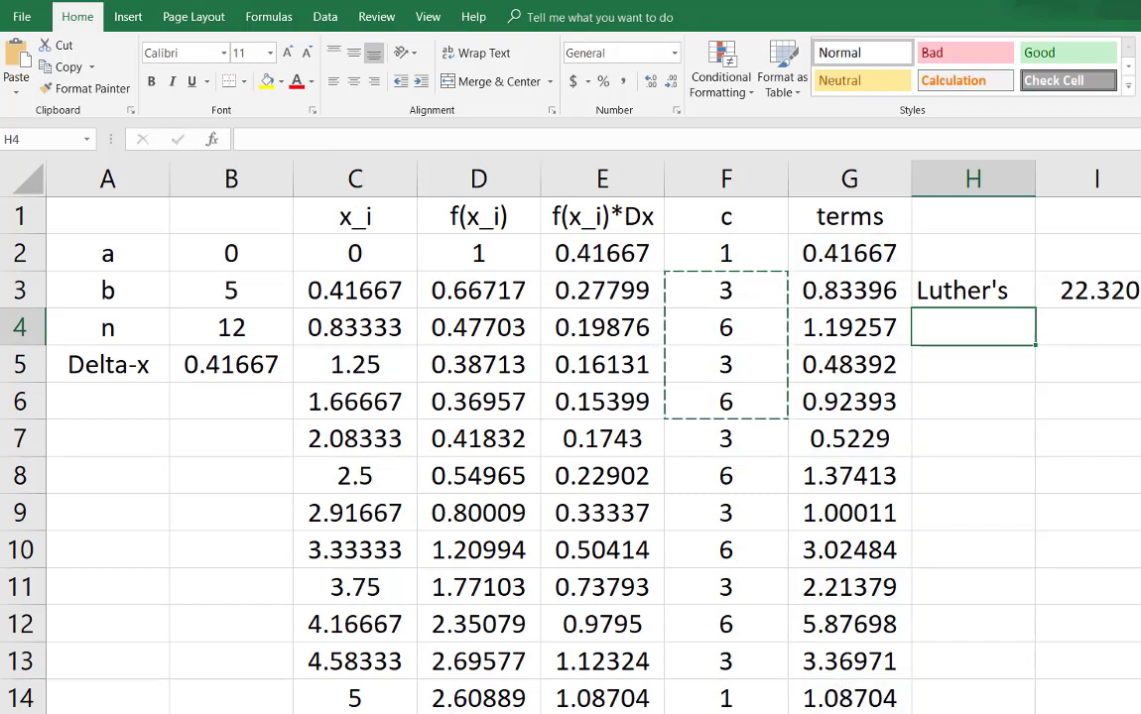
Append /4 to I3's =SUM(G2:G14) so the Luther's estimate reads 5.5801
key("alt+Tab")
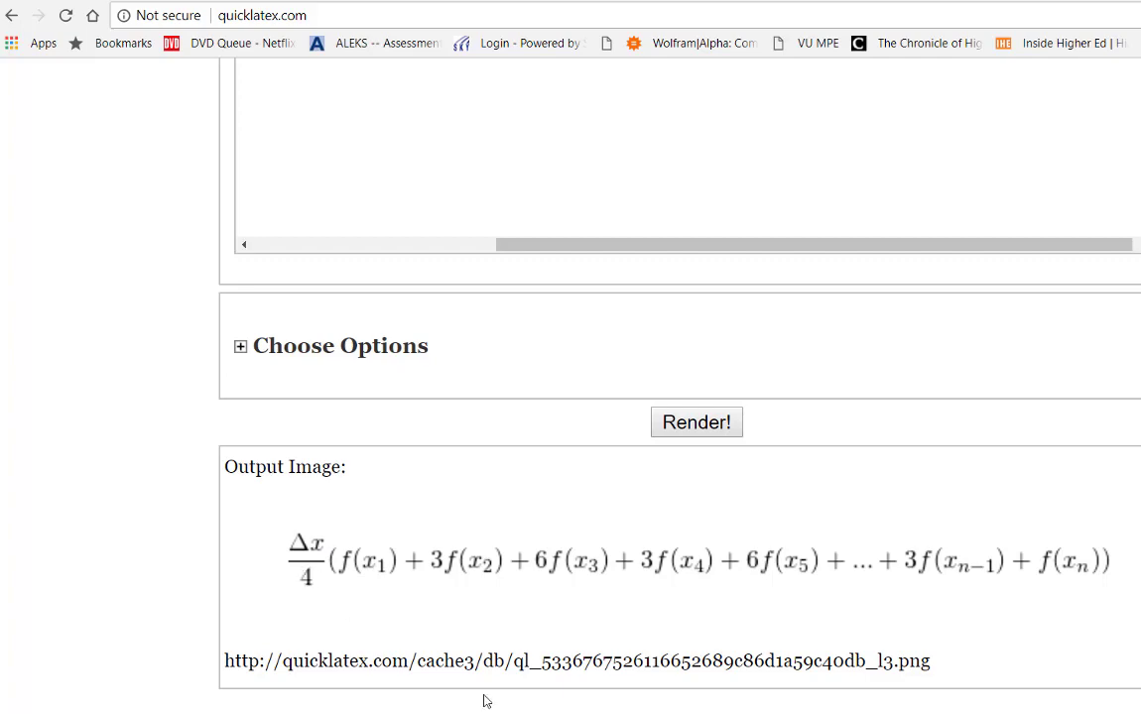
key("alt+Tab")
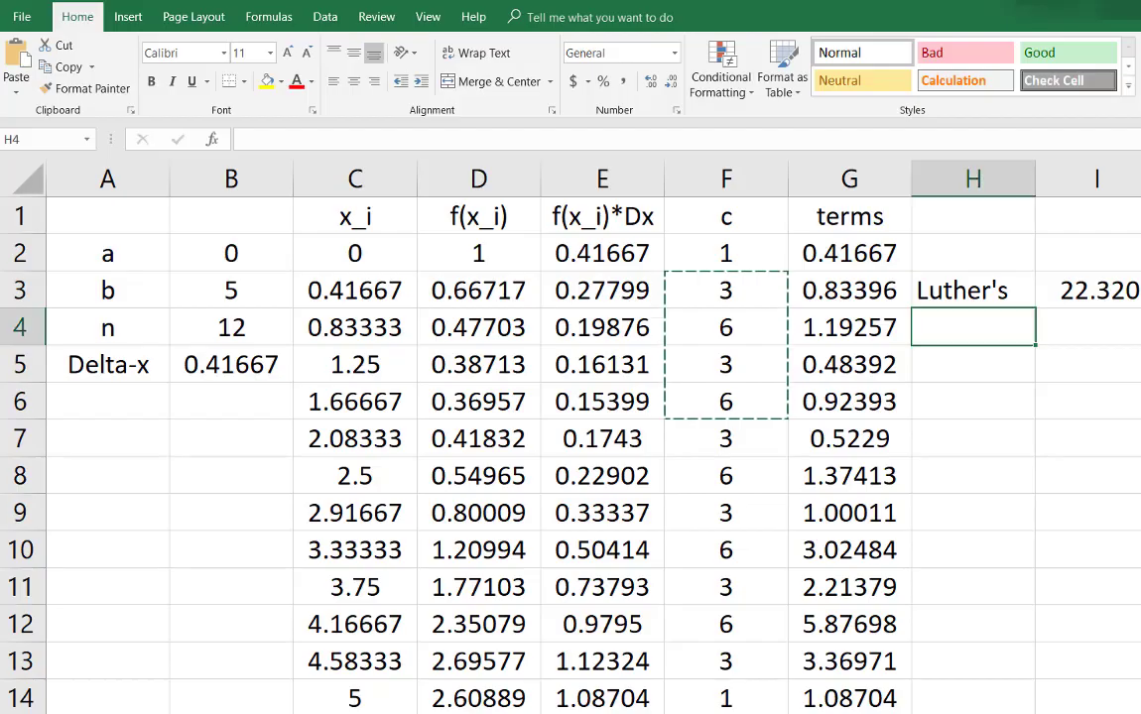
left_click(1114, 291)
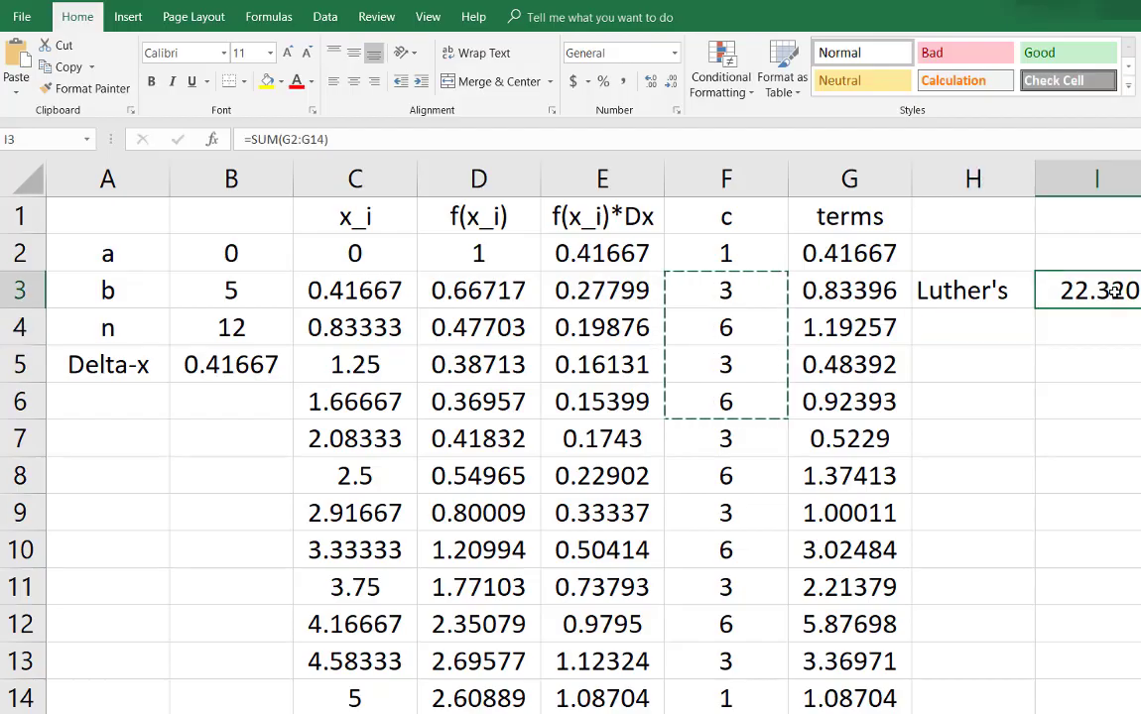
left_click(435, 145)
type("/4")
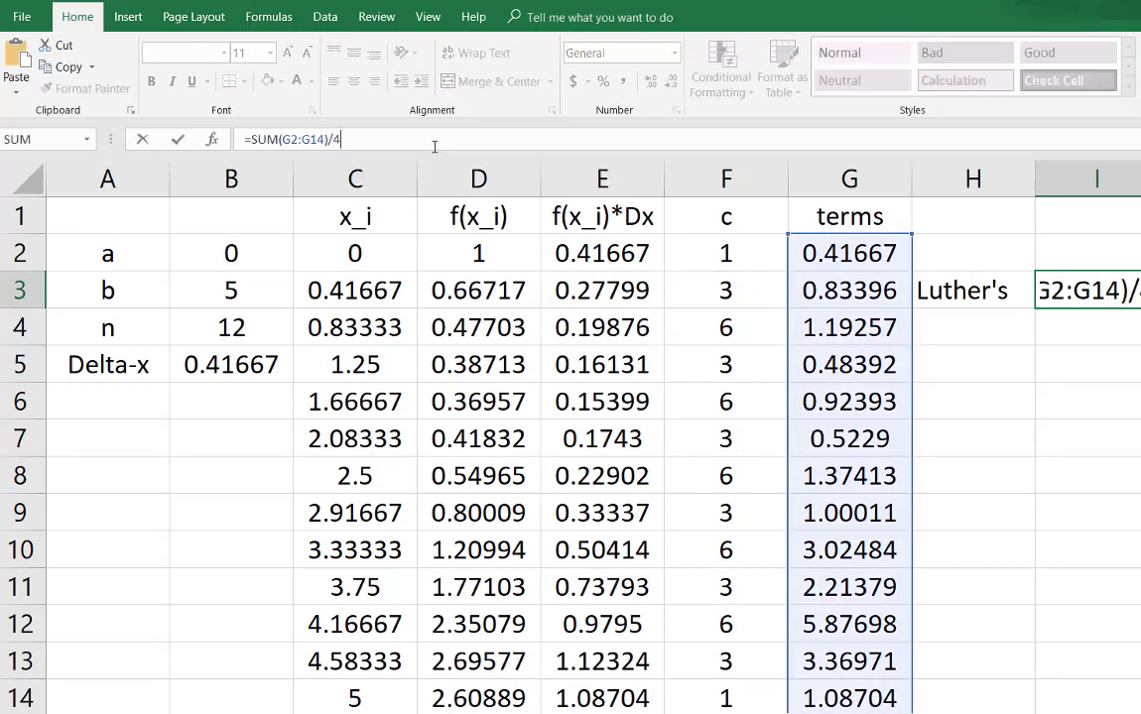
key("Return")
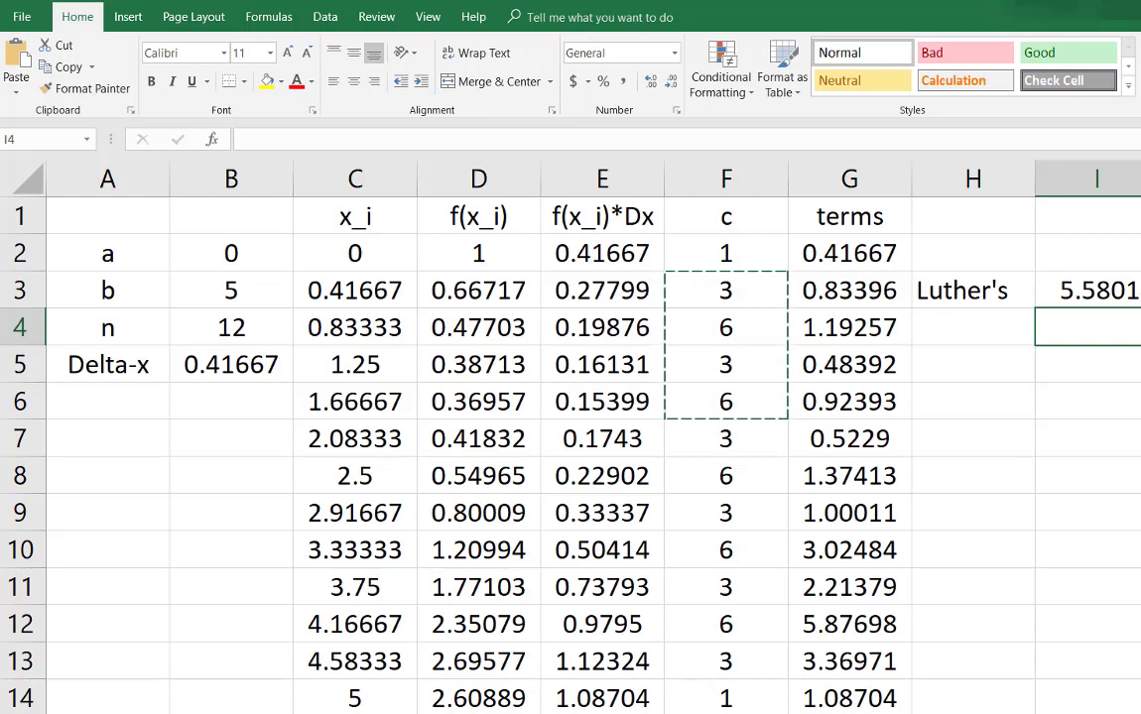
left_click(466, 685)
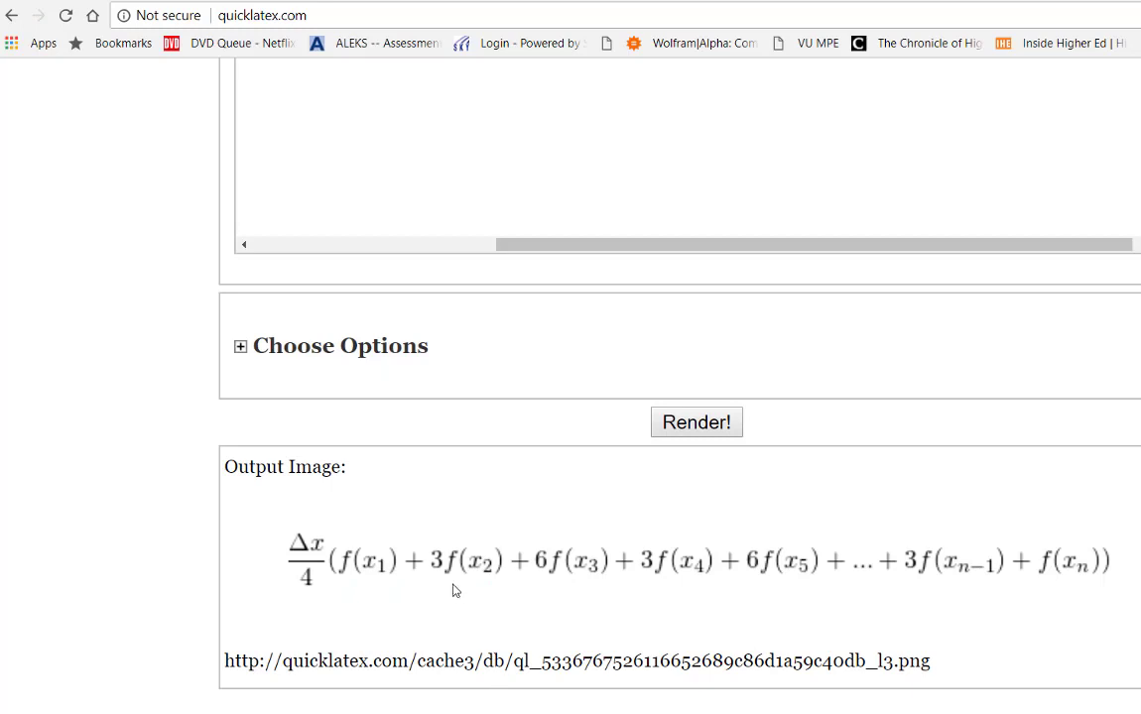